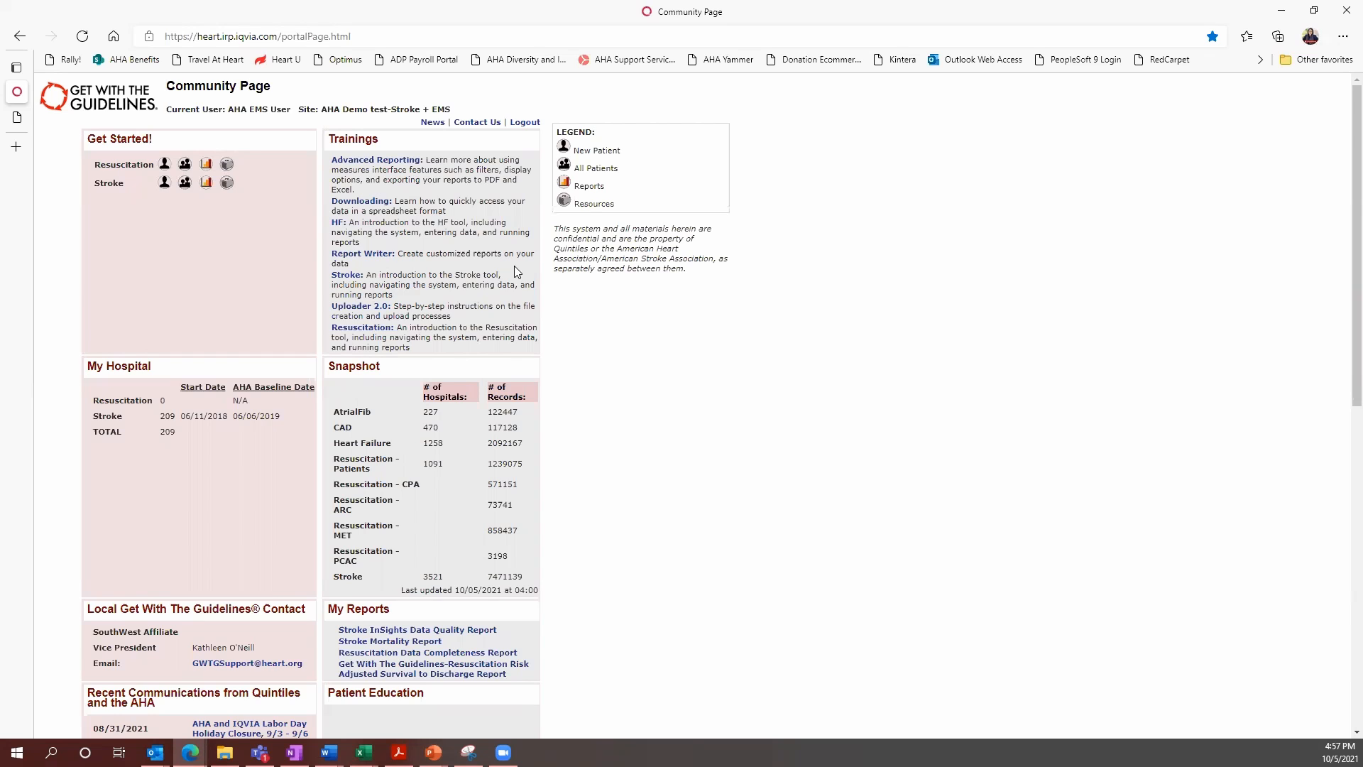
Step: Open the Configurable Measure Reports for Stroke and set the time period interval to Annually
click(206, 183)
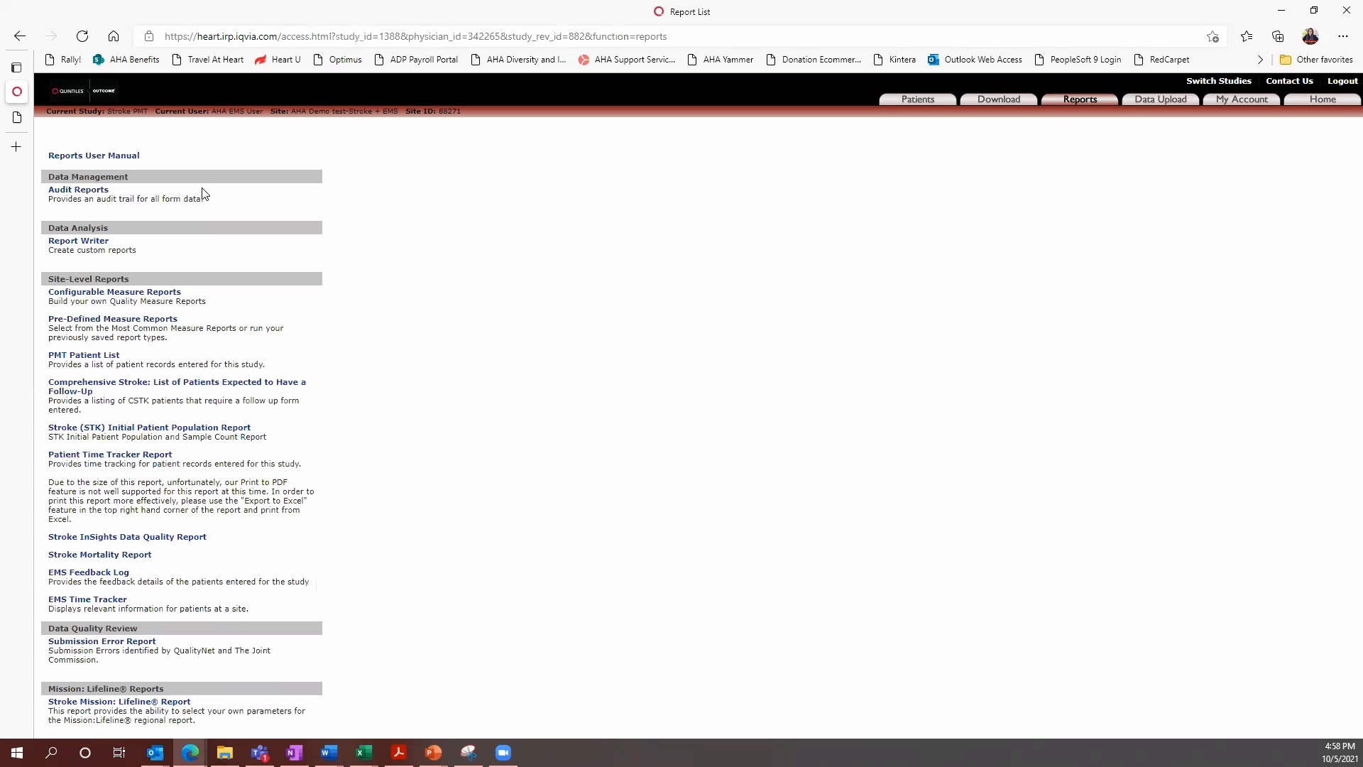
click(141, 297)
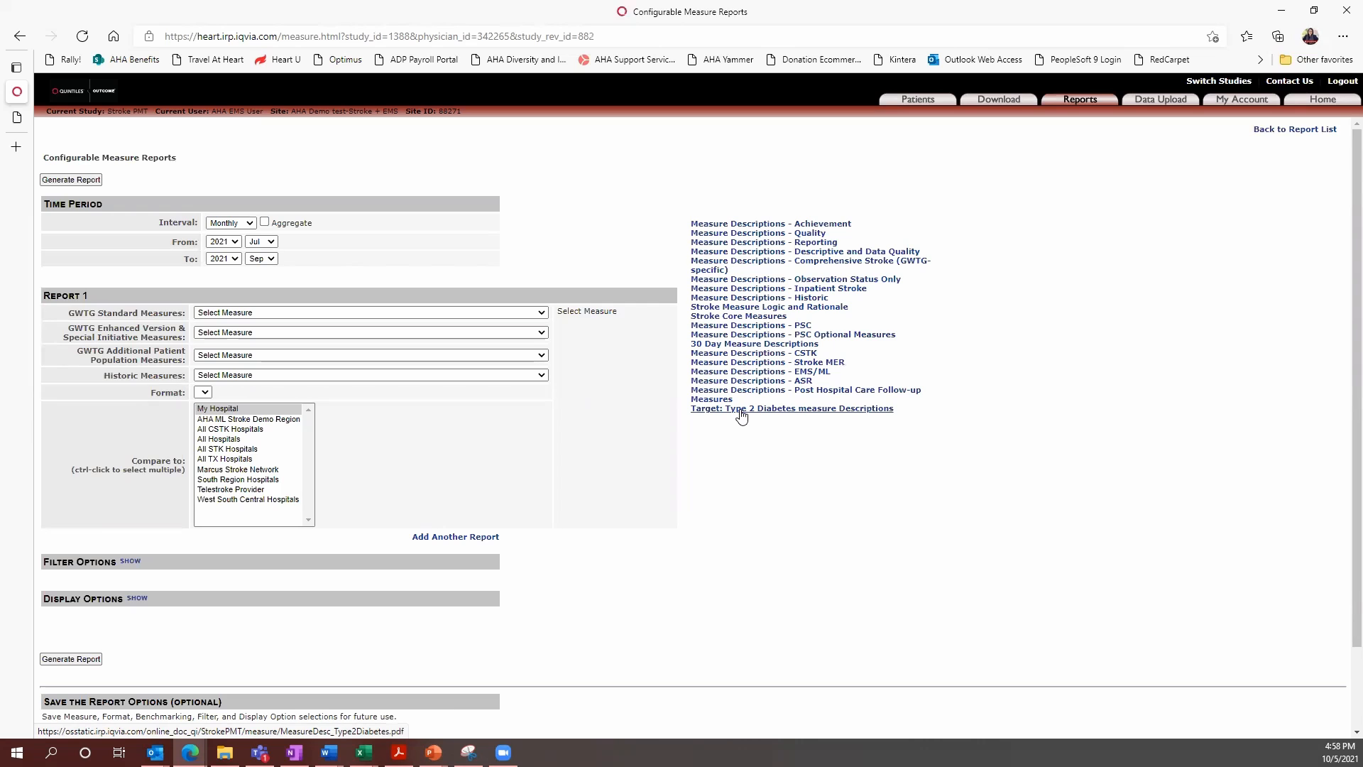
click(247, 224)
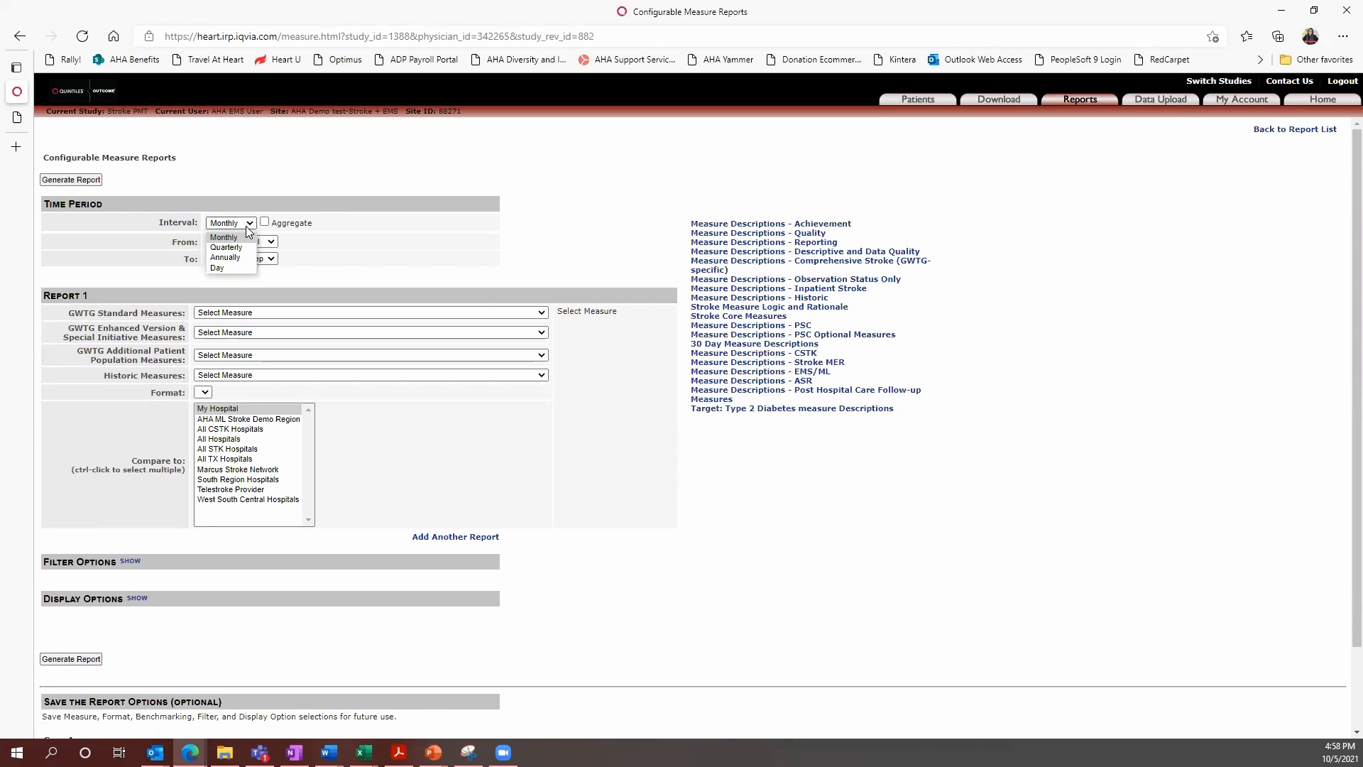
click(233, 257)
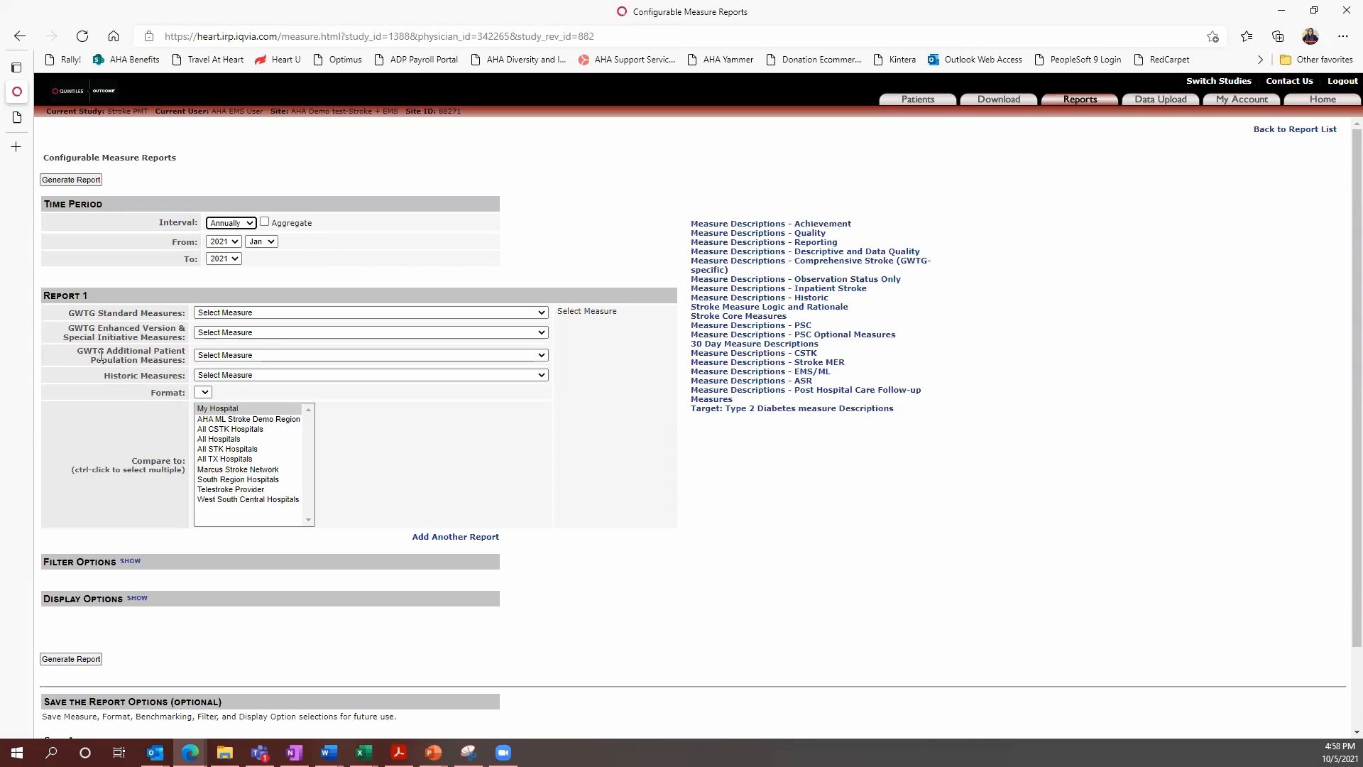
Step: Select the Diabetes Achievement Measure Group as the GWTG Additional Patient Population Measure for Report 1
click(219, 356)
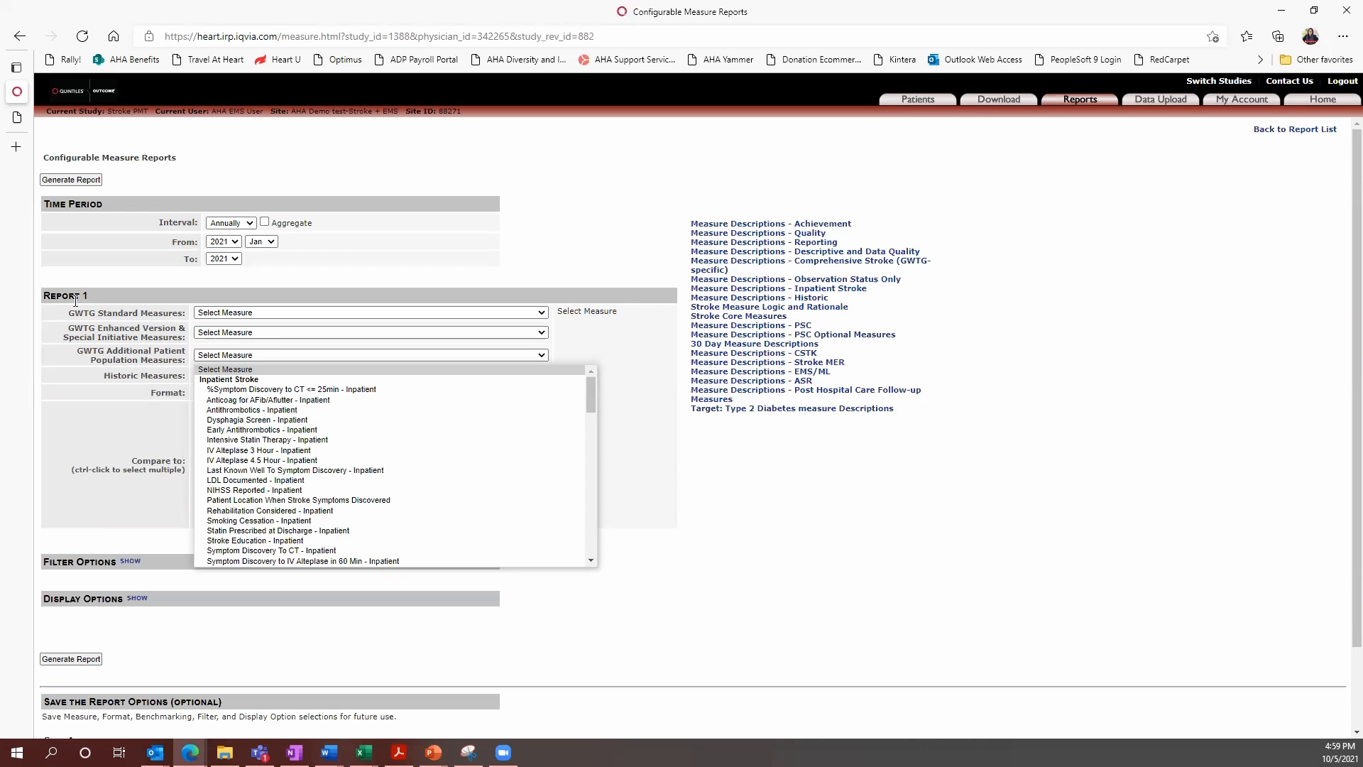
scroll(281, 442, down, 5)
scroll(281, 441, down, 10)
scroll(281, 444, down, 8)
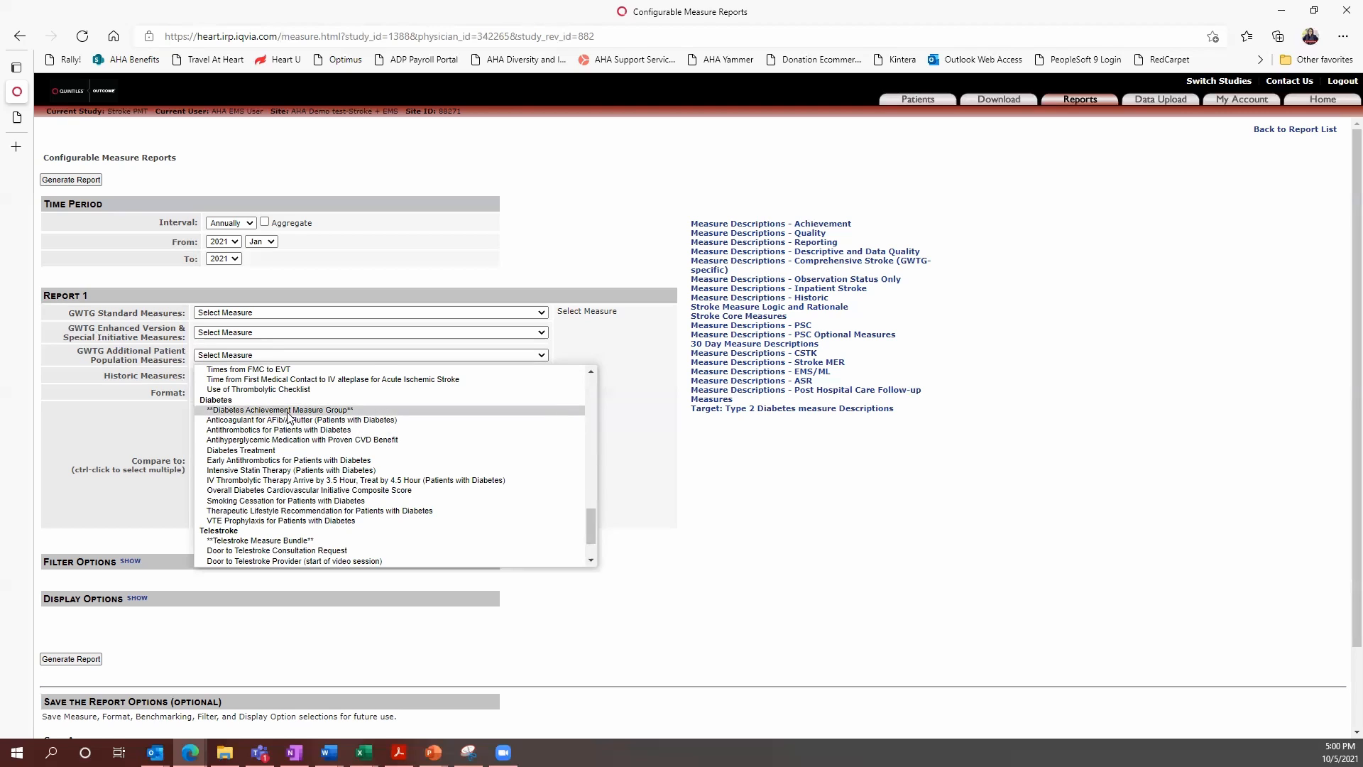
click(288, 410)
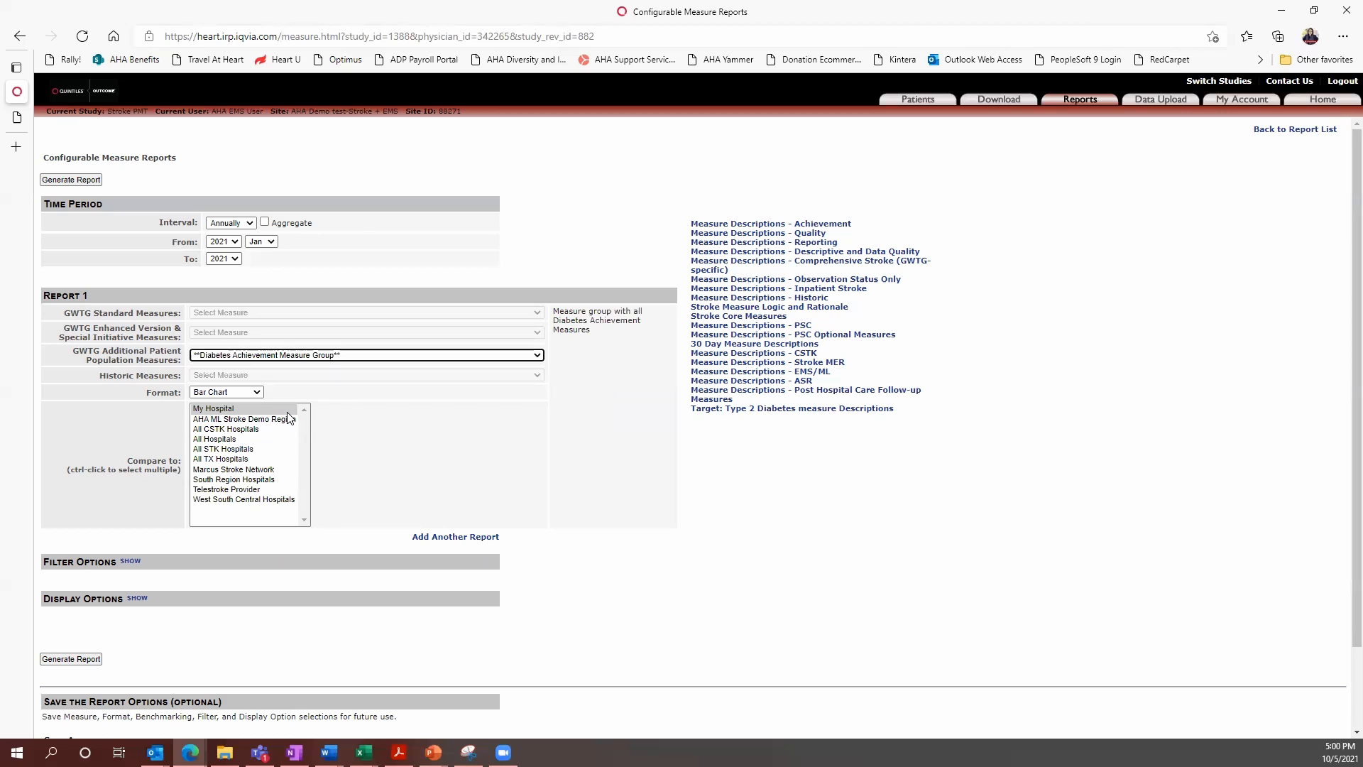
Step: Keep the Bar Chart format, generate the diabetes report, and maximize its results window
click(196, 392)
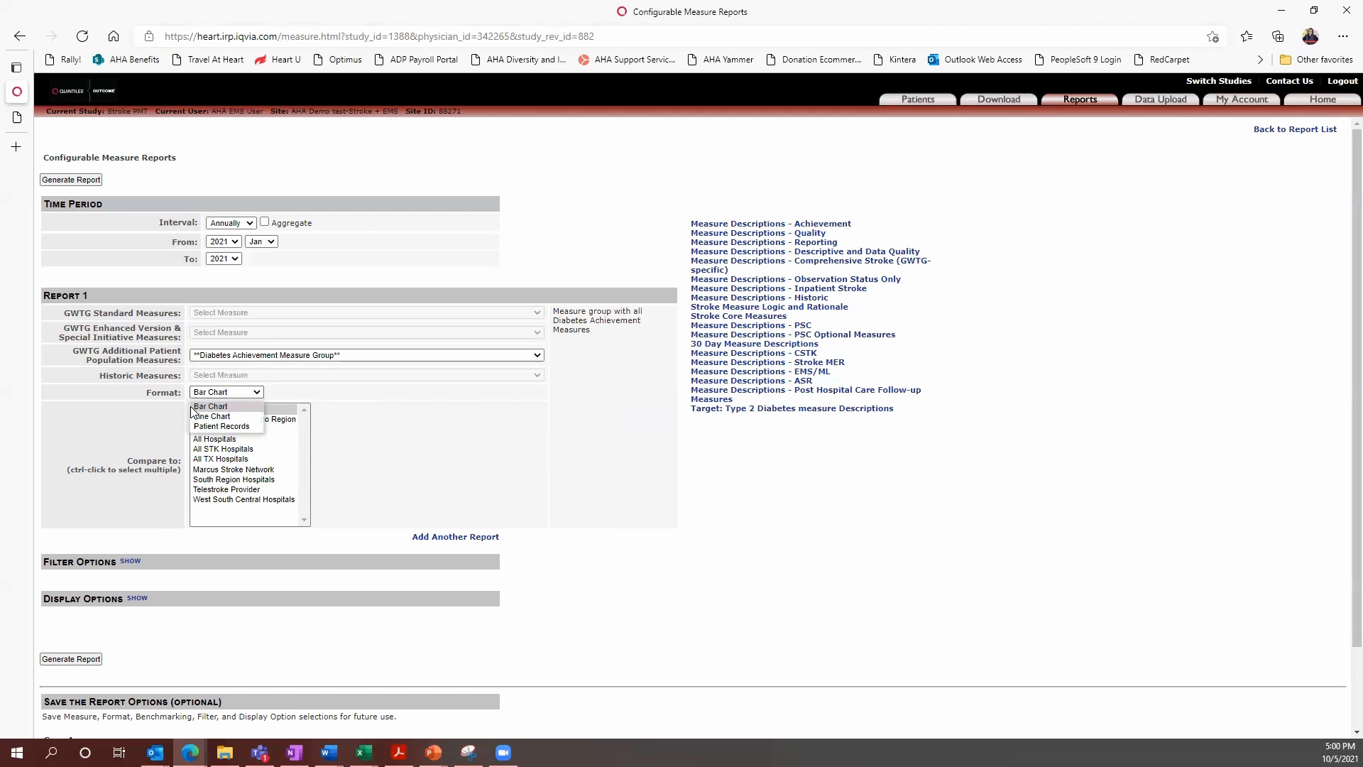
click(192, 407)
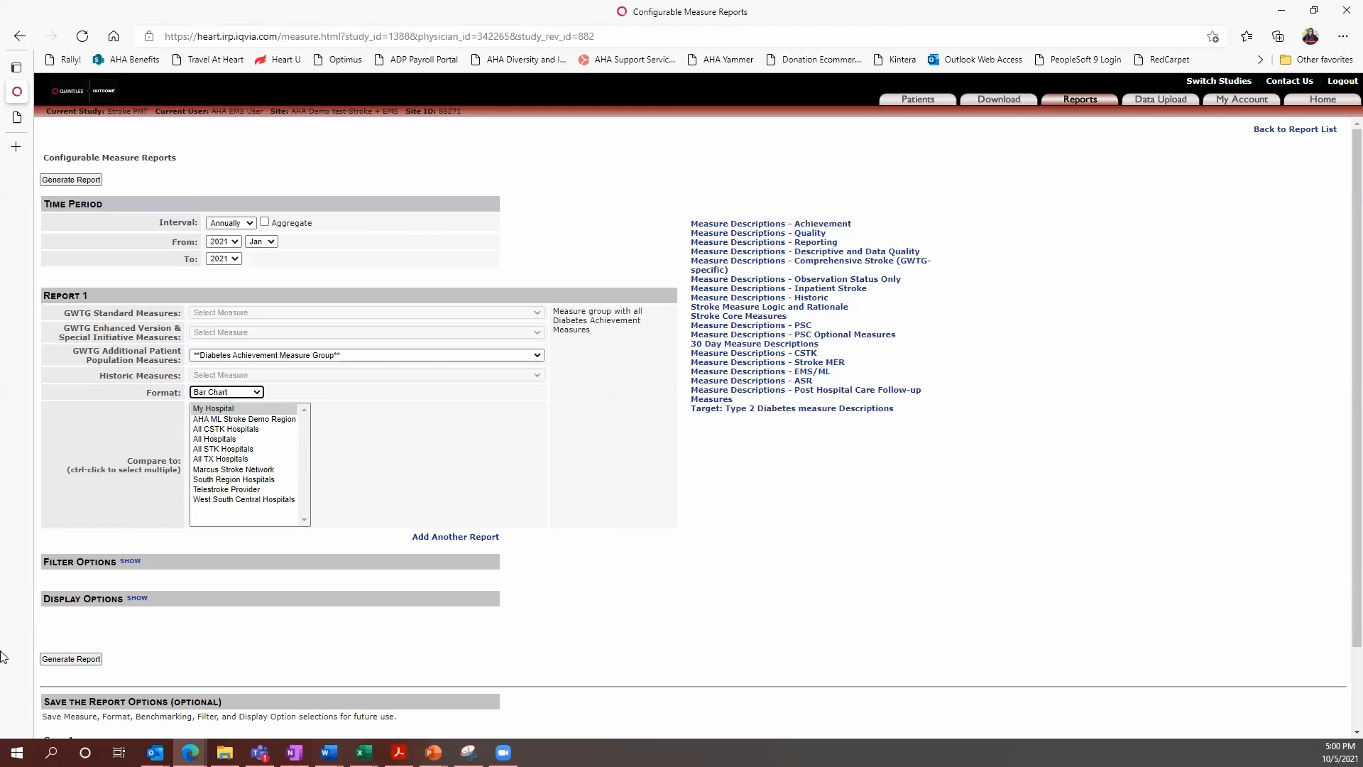
click(70, 659)
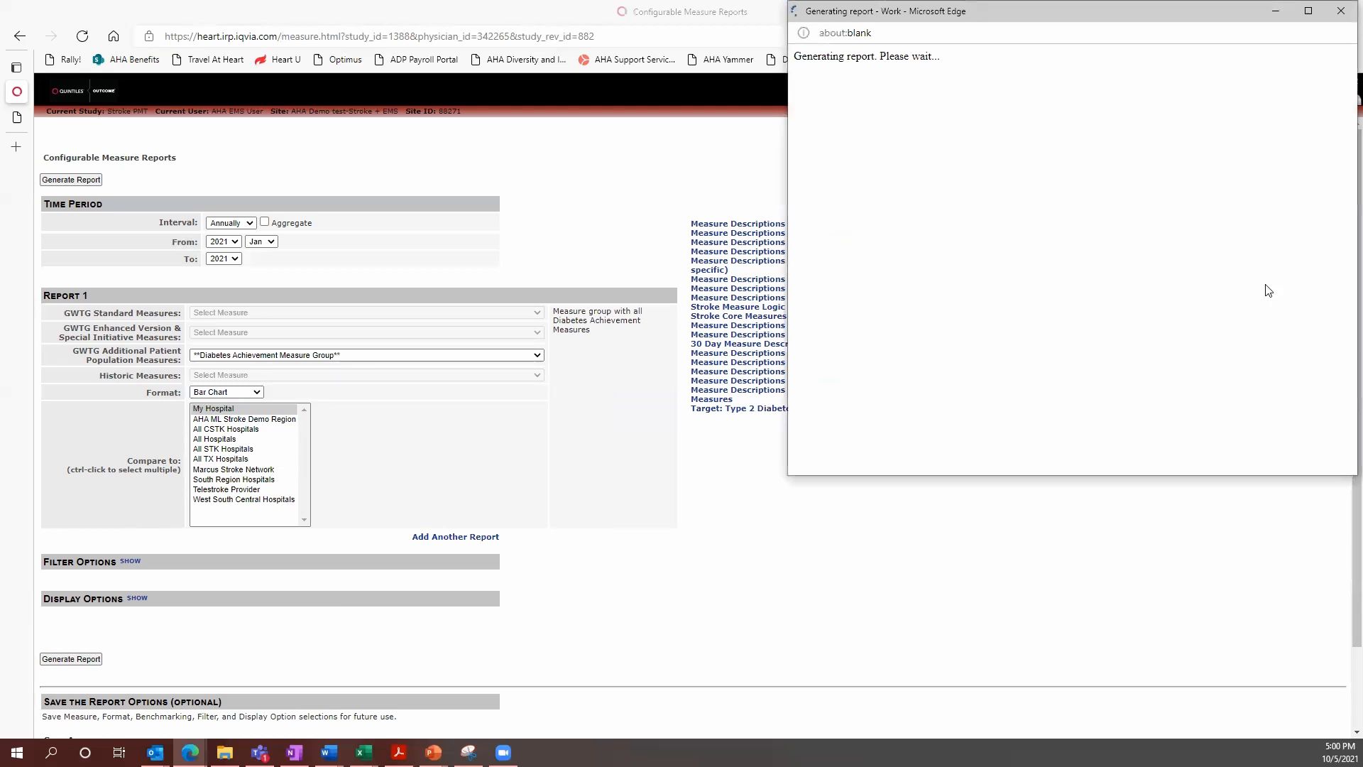
click(1303, 13)
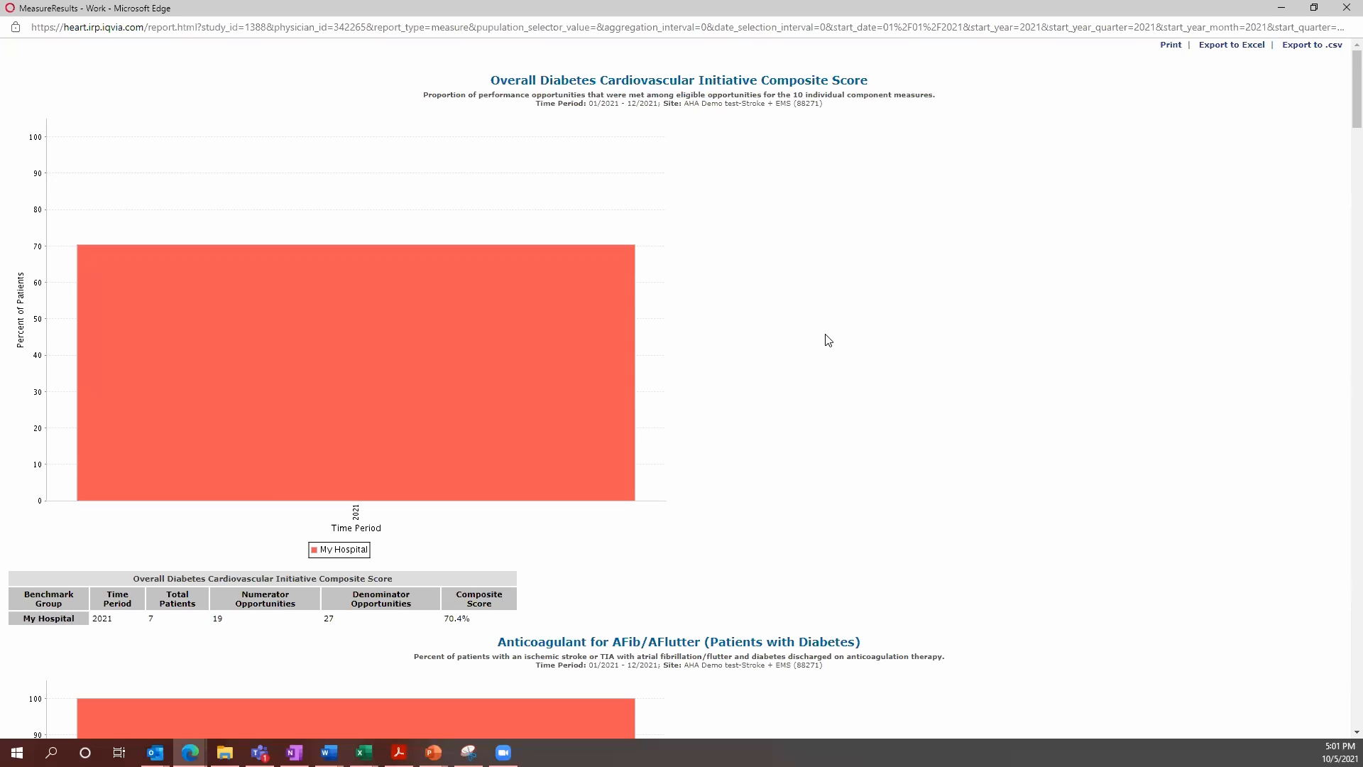
Step: Review the report's charts and tables from the overall diabetes composite score down to Antihyperglycemic Medication with Proven CVD Benefit
scroll(828, 340, down, 2)
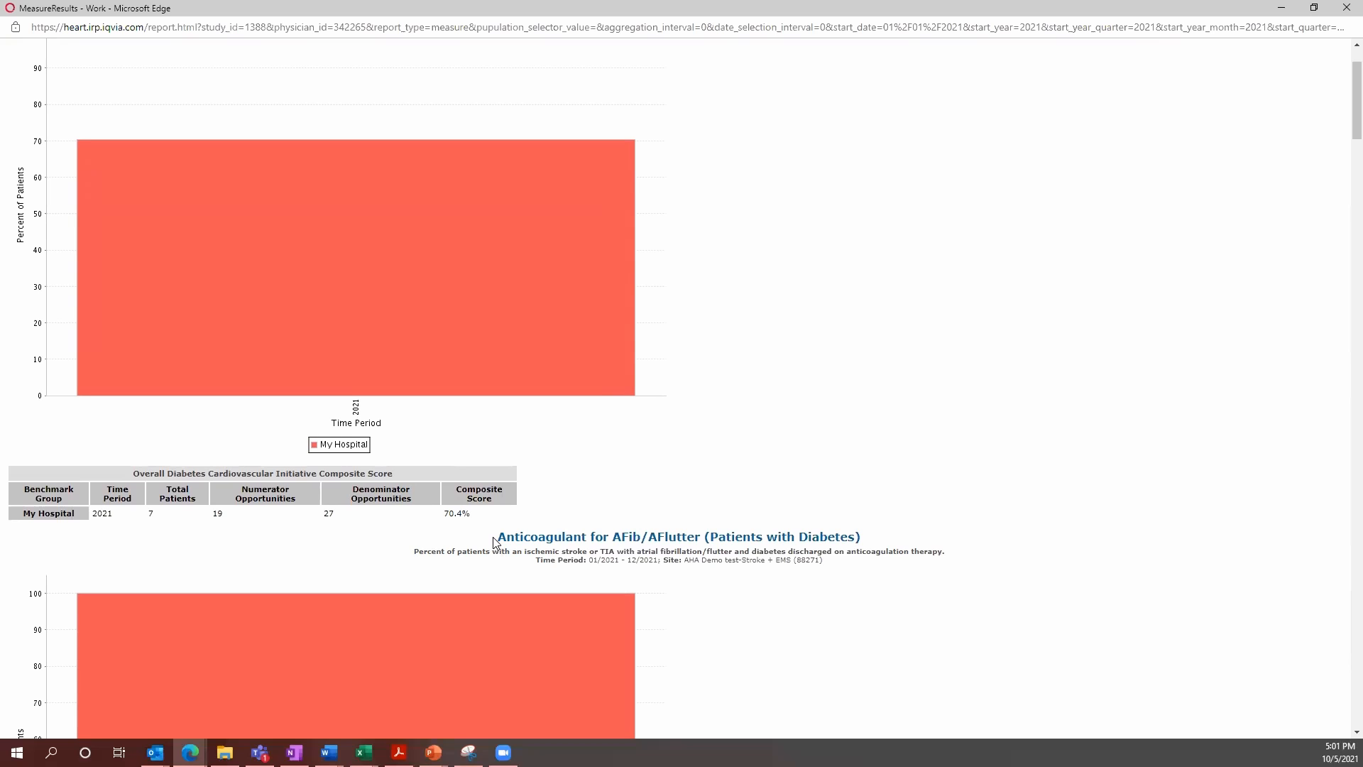
scroll(494, 541, down, 3)
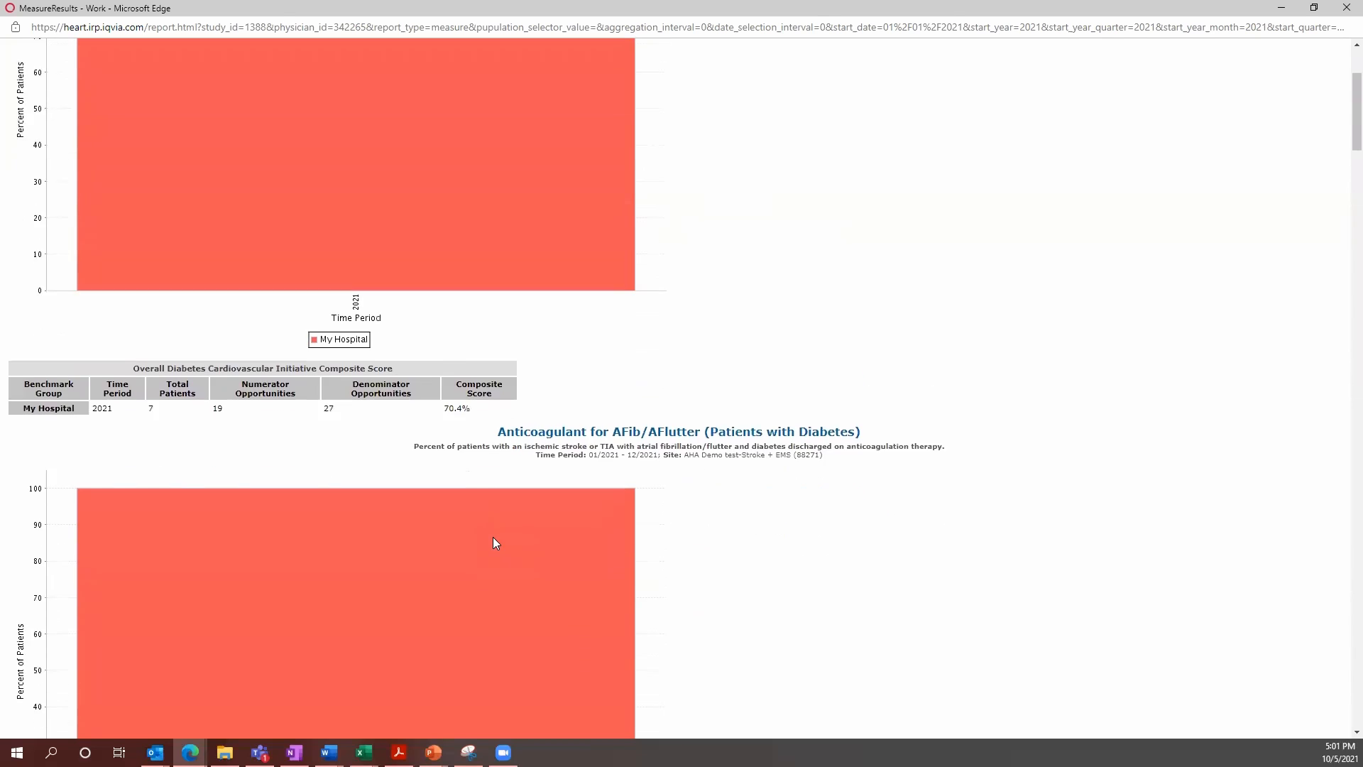
scroll(495, 543, down, 2)
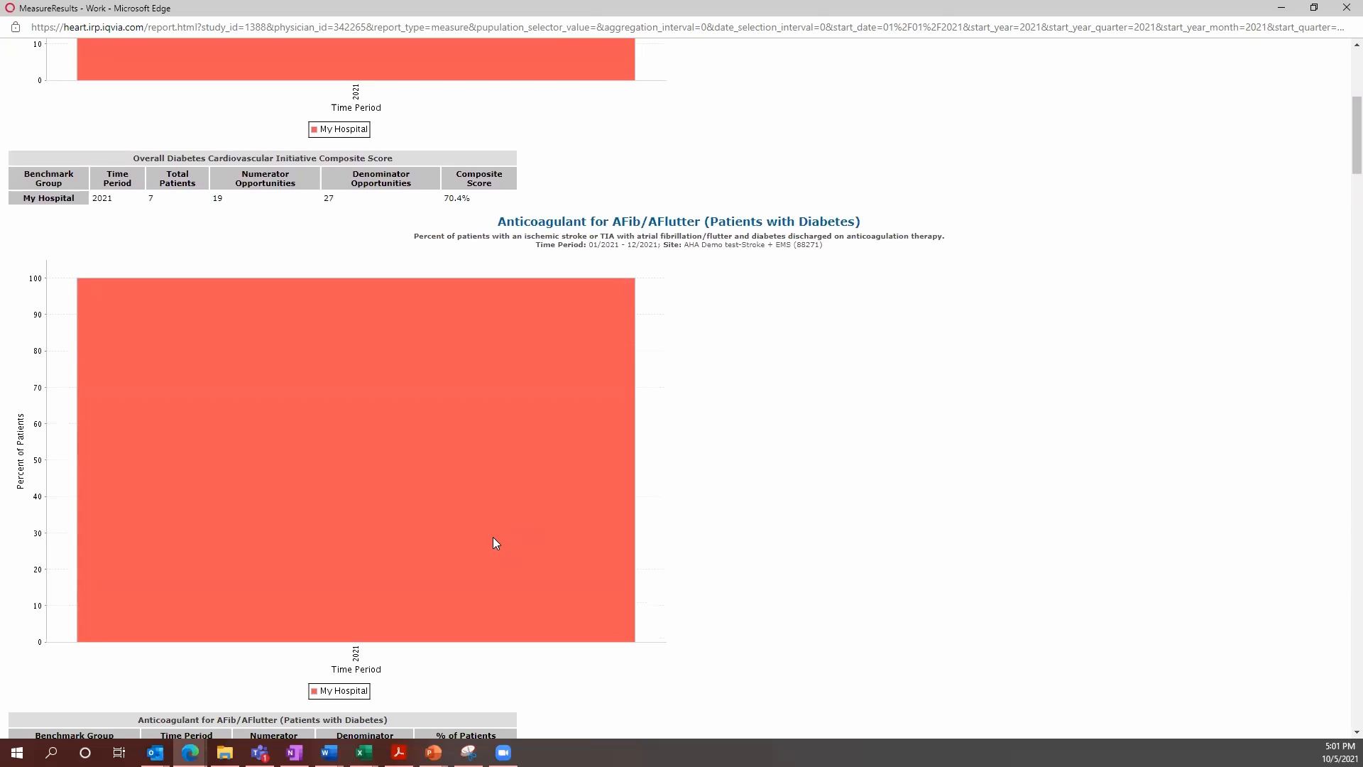
scroll(495, 543, down, 2)
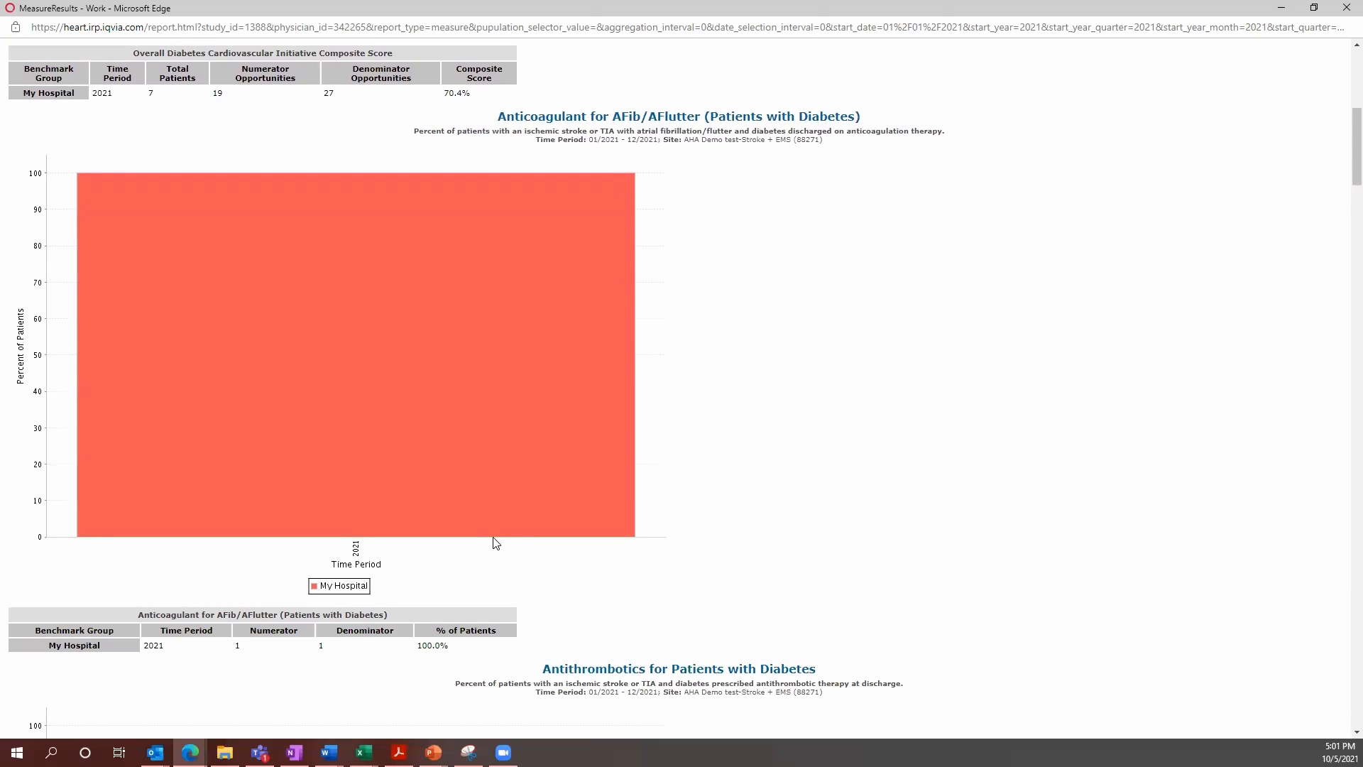
scroll(496, 543, down, 5)
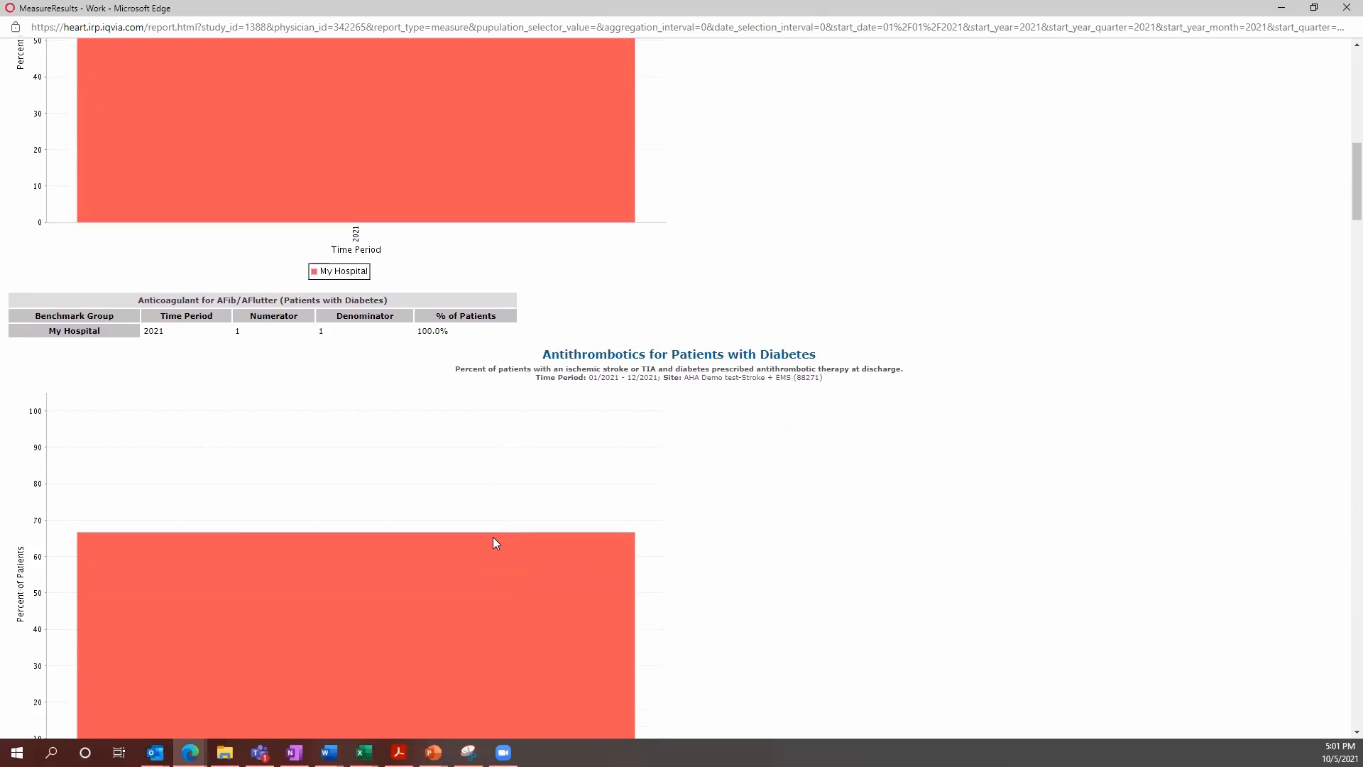
scroll(496, 543, down, 1)
scroll(495, 543, down, 2)
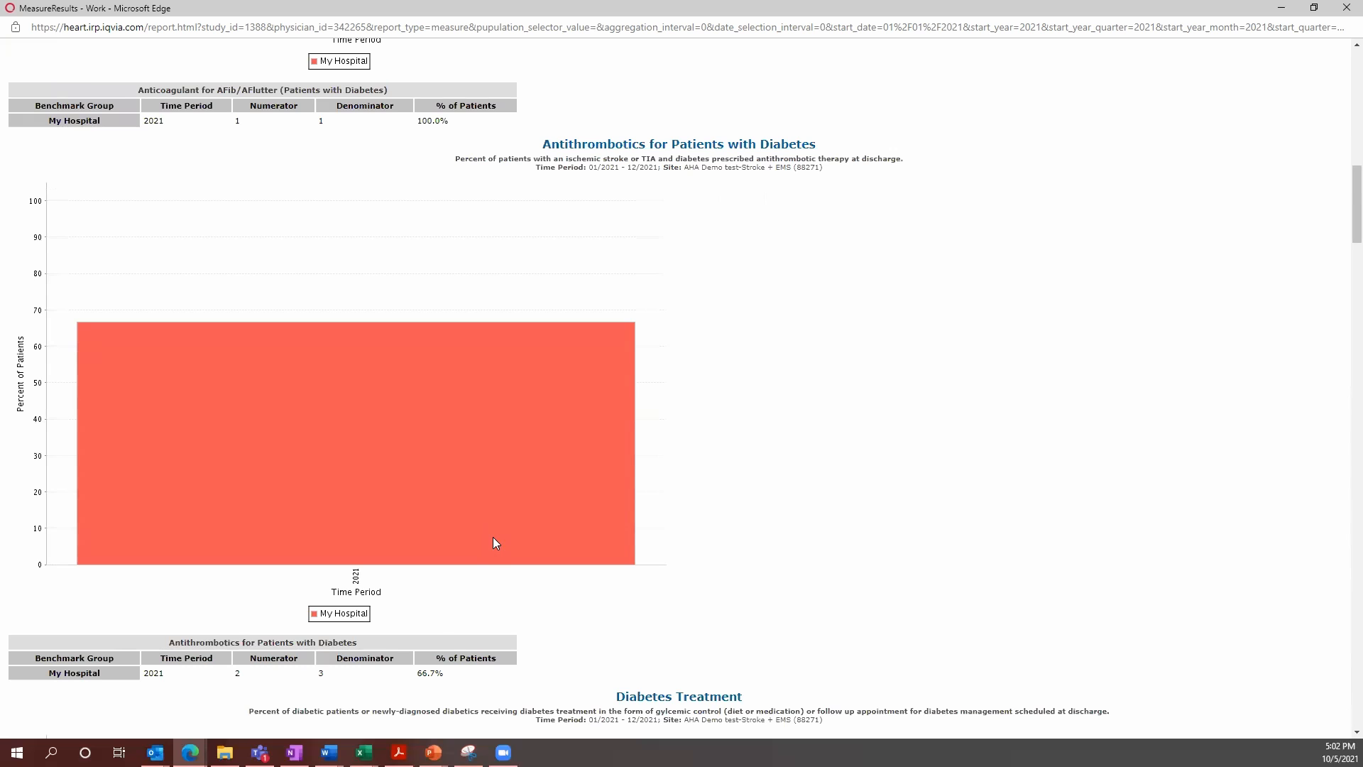
scroll(495, 543, down, 4)
scroll(496, 543, down, 4)
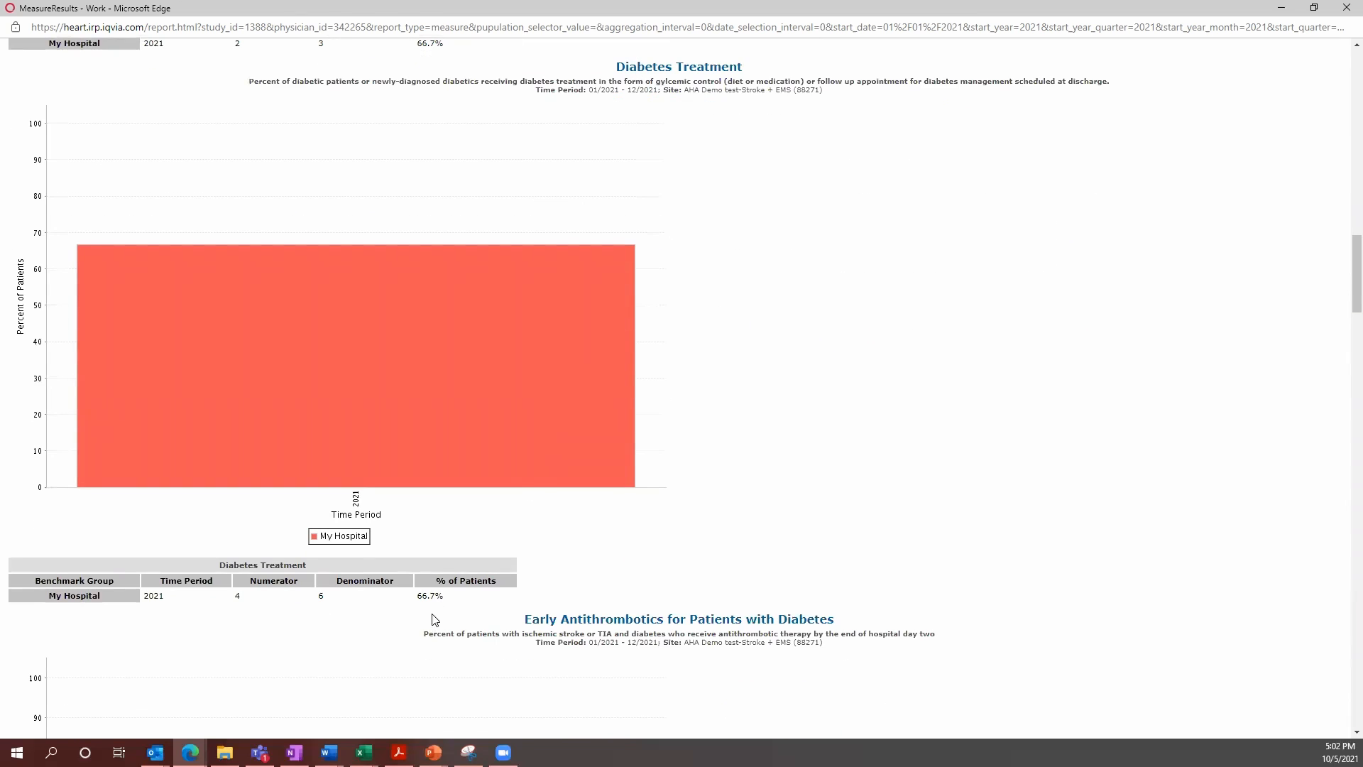
scroll(438, 601, down, 7)
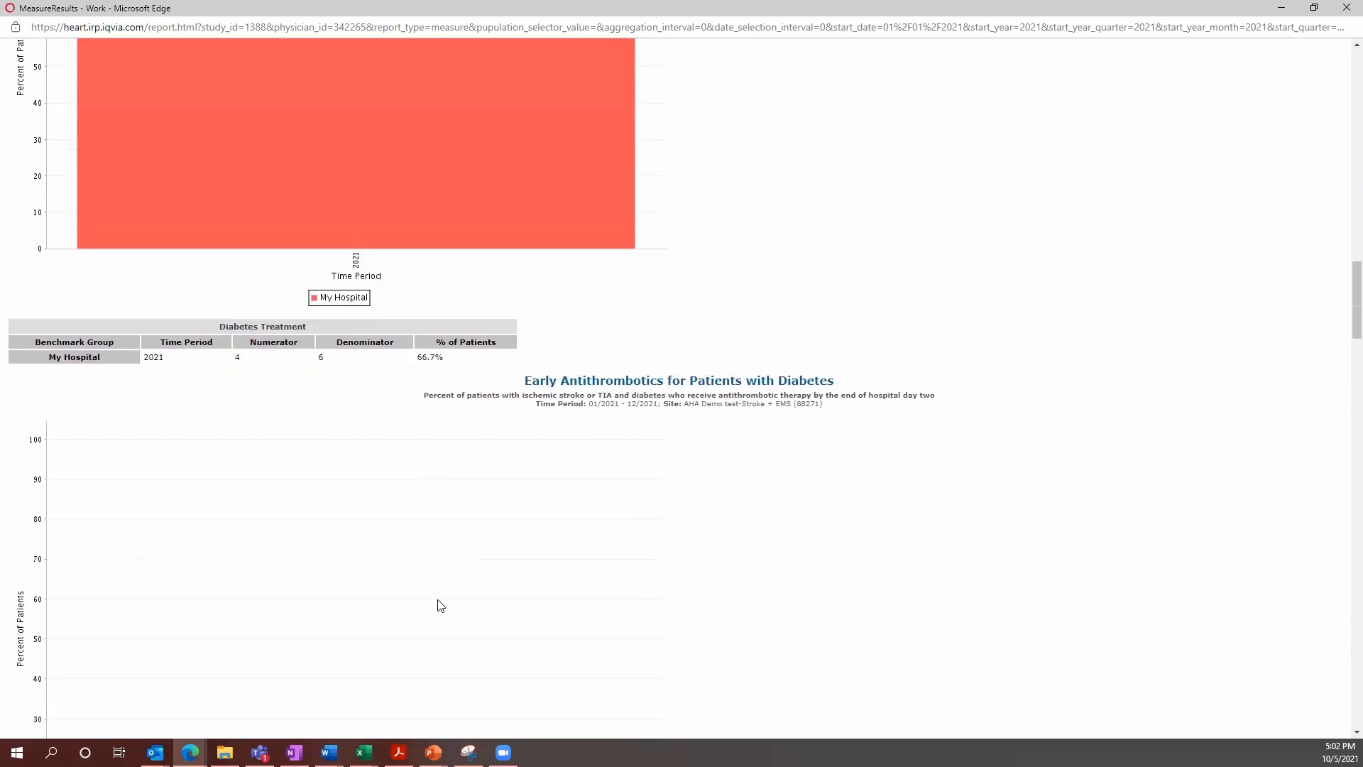
scroll(438, 601, down, 7)
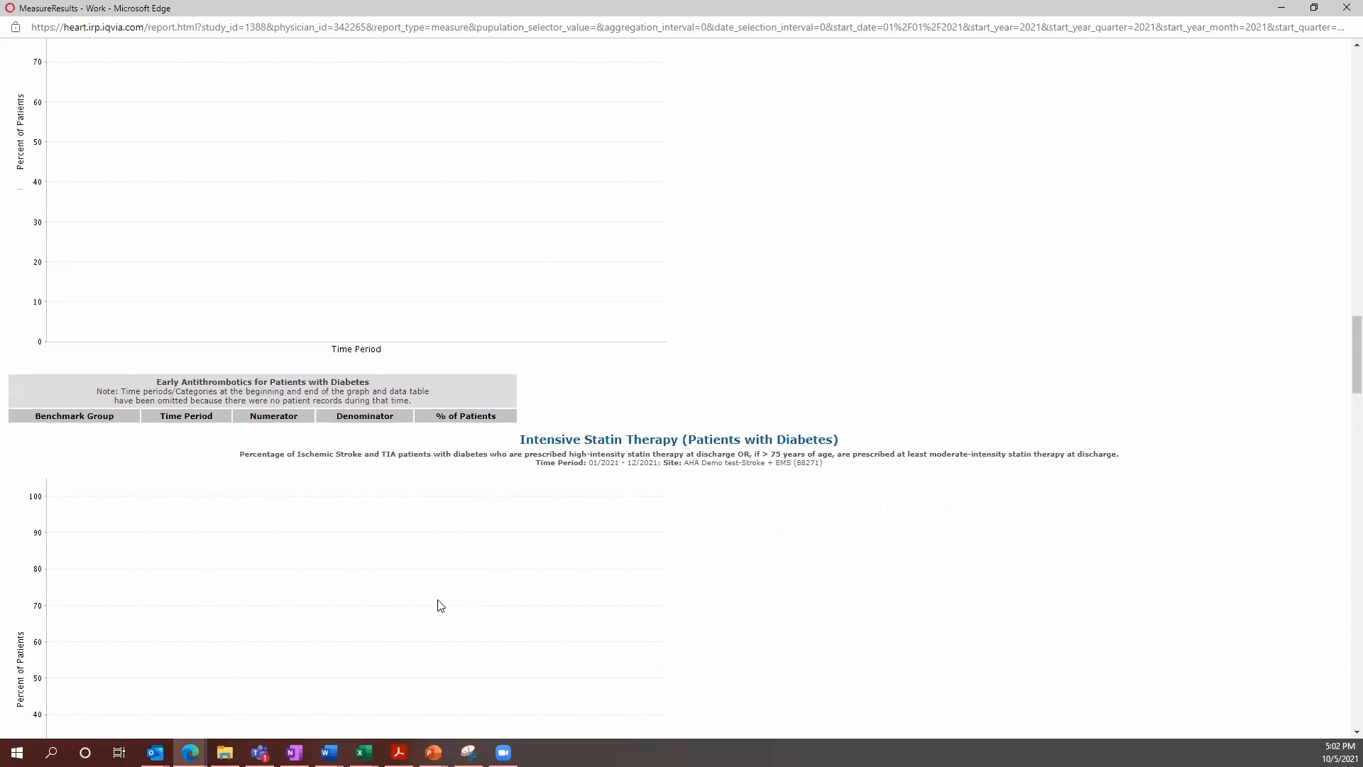
scroll(440, 605, down, 7)
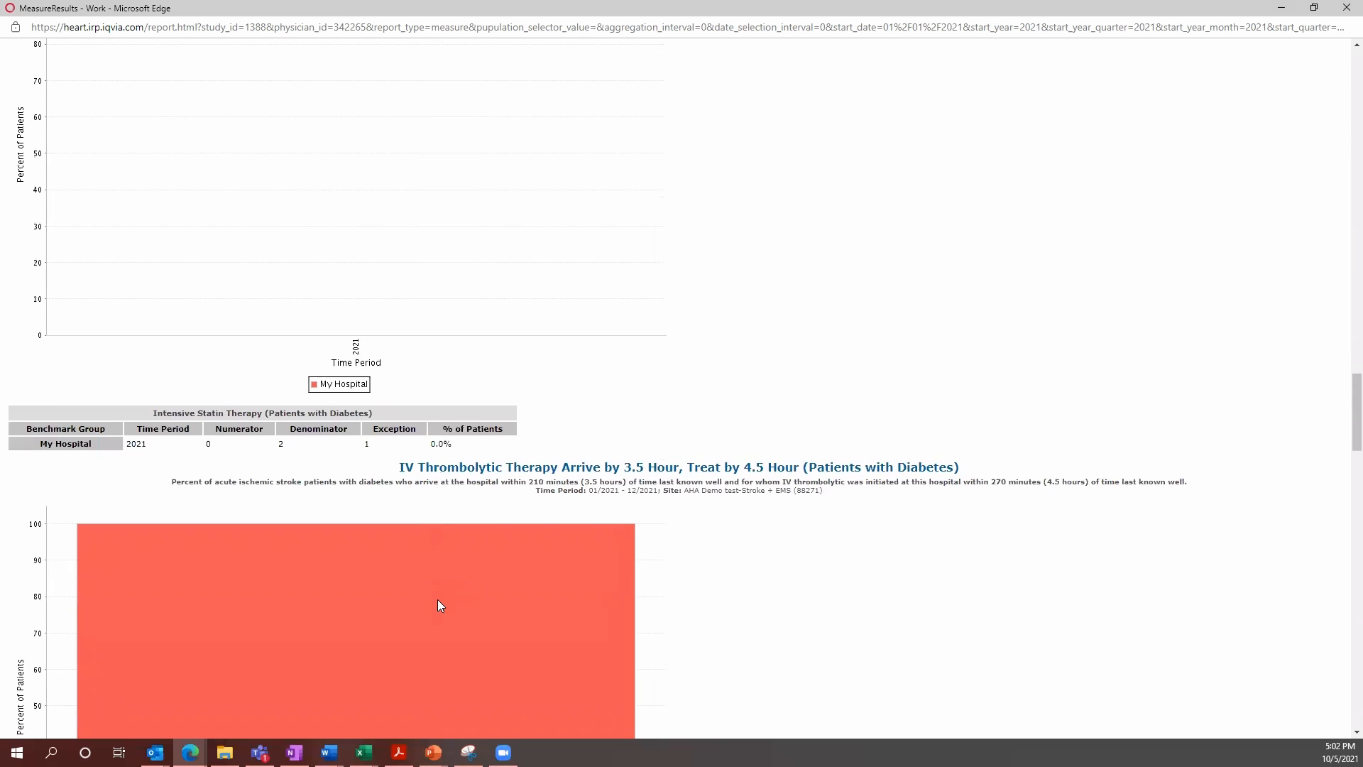
scroll(440, 605, down, 8)
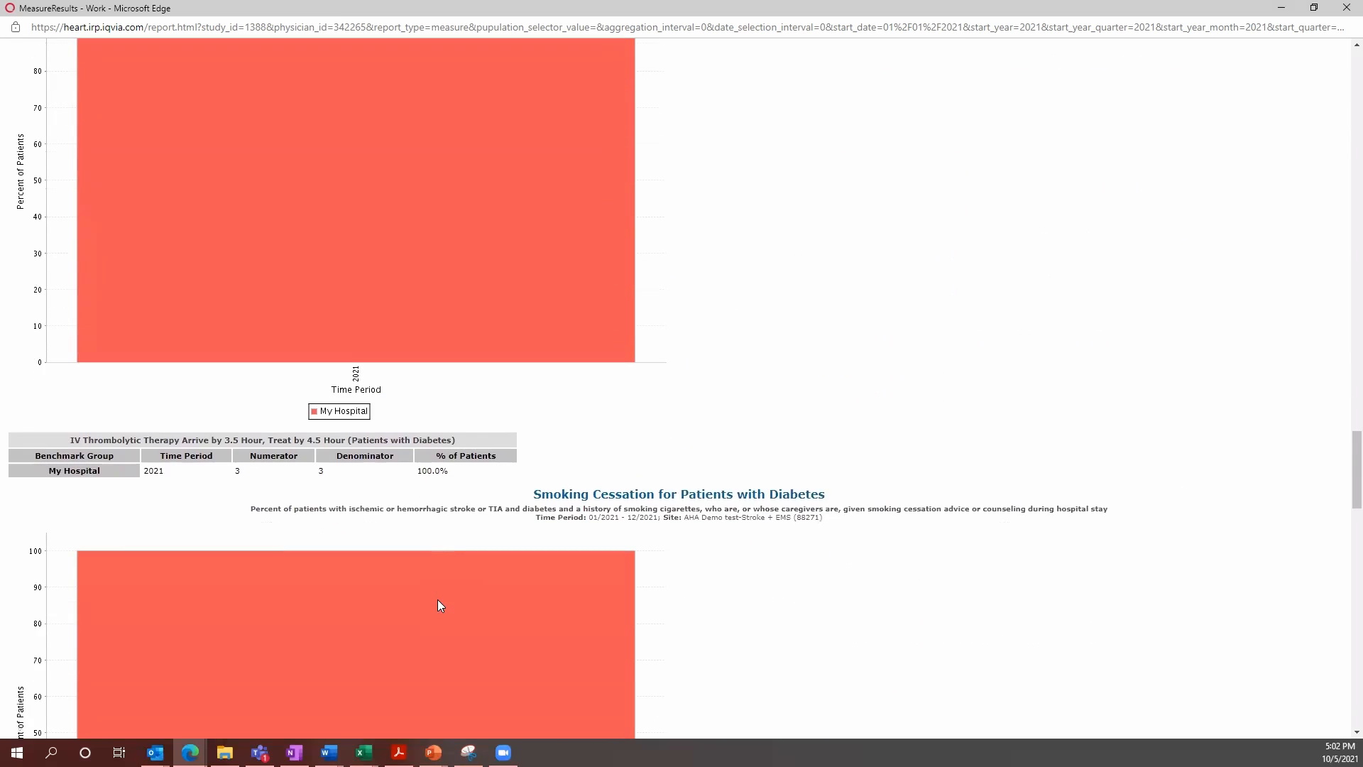
scroll(438, 602, down, 8)
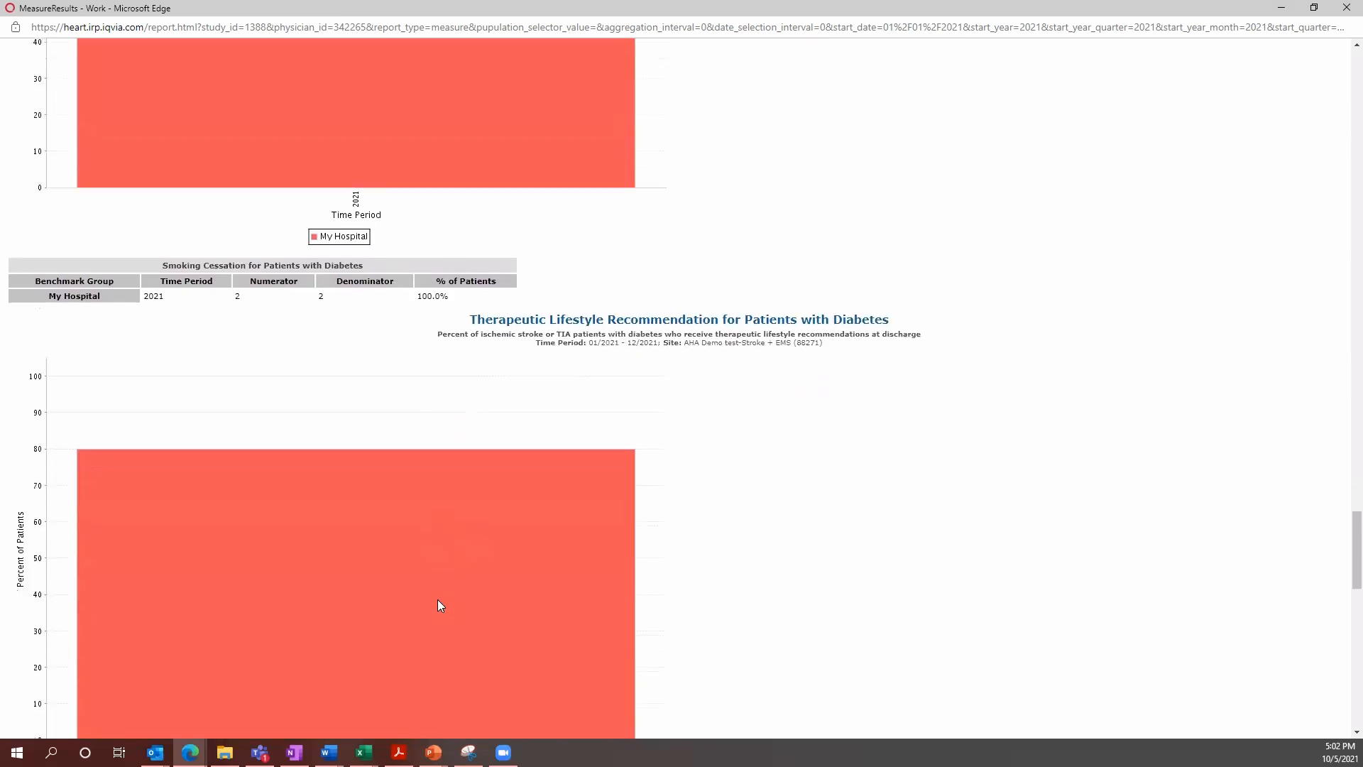
scroll(437, 599, down, 7)
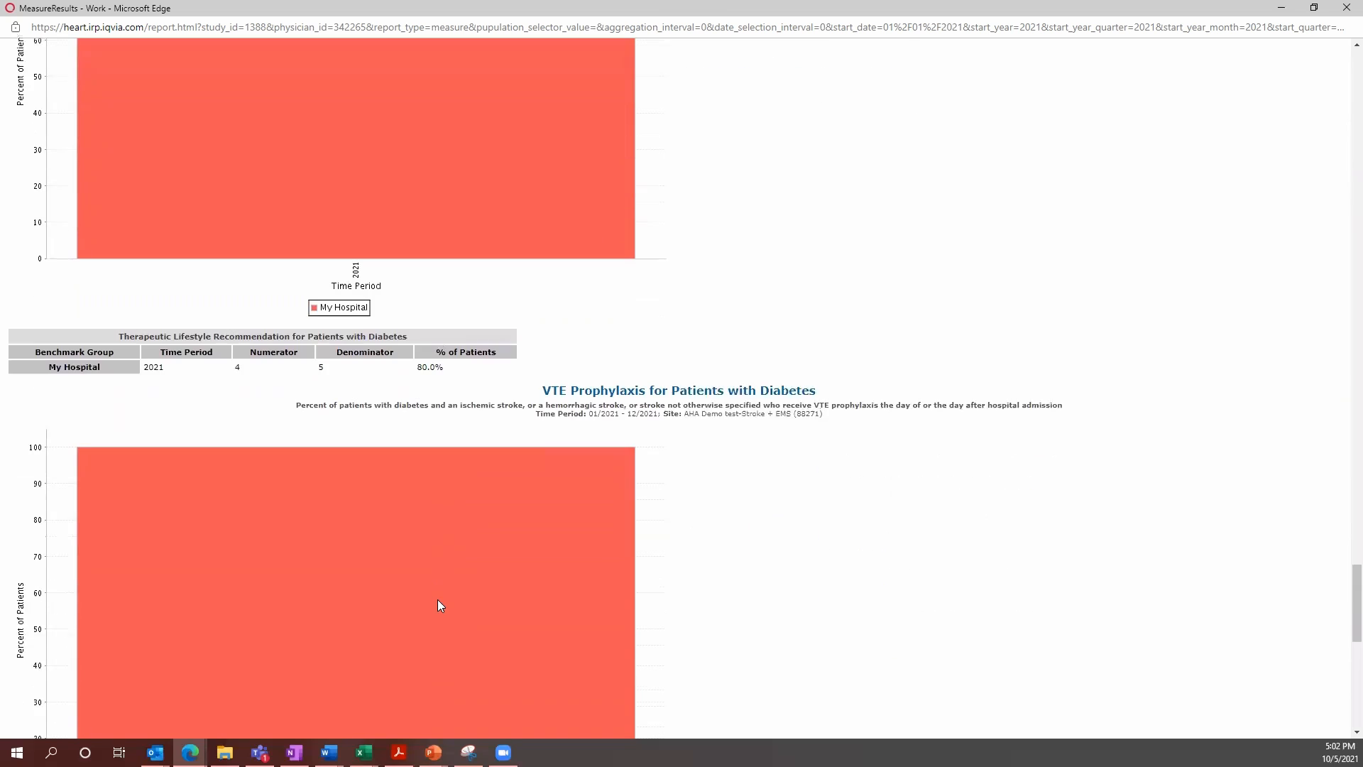
scroll(437, 599, down, 2)
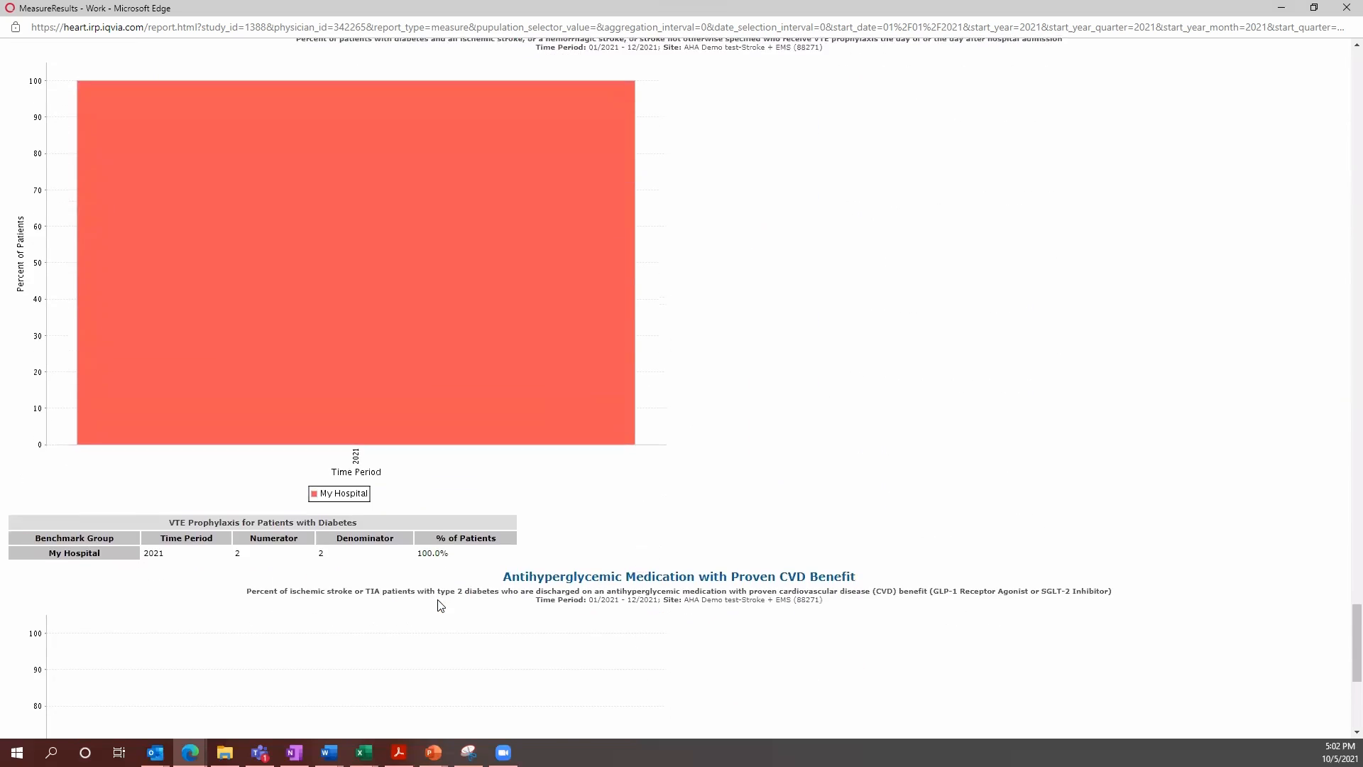
scroll(438, 599, down, 1)
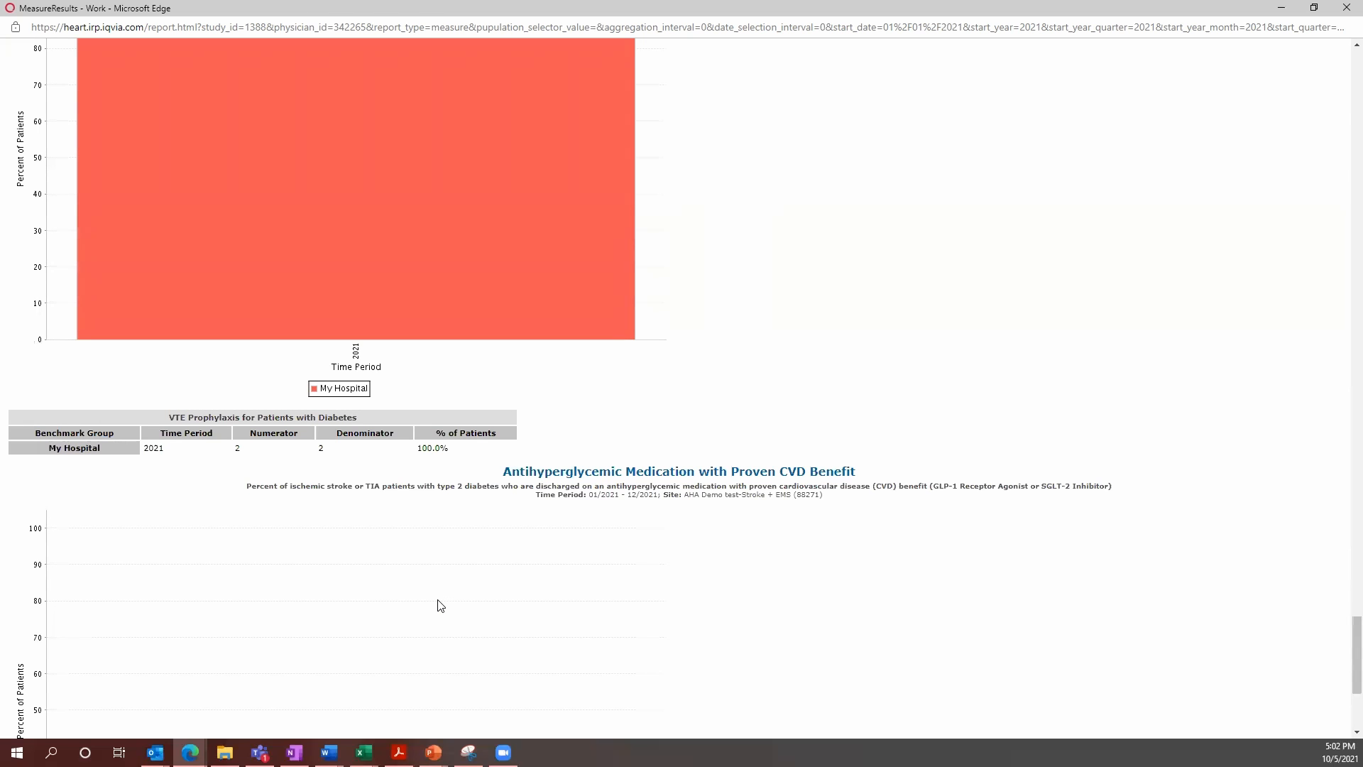
Step: Go back through the measures to recheck Antithrombotics for Patients with Diabetes, and close the report results
scroll(440, 605, up, 17)
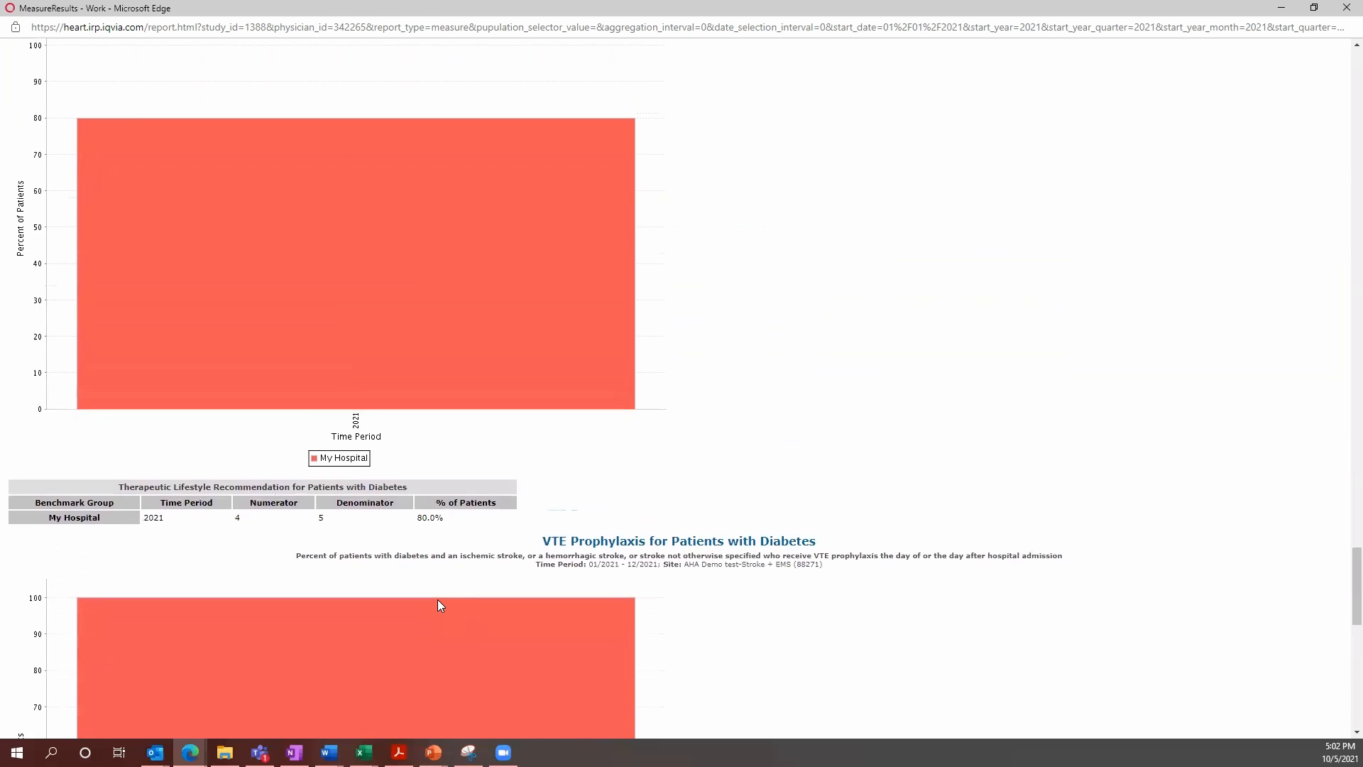
scroll(440, 604, up, 12)
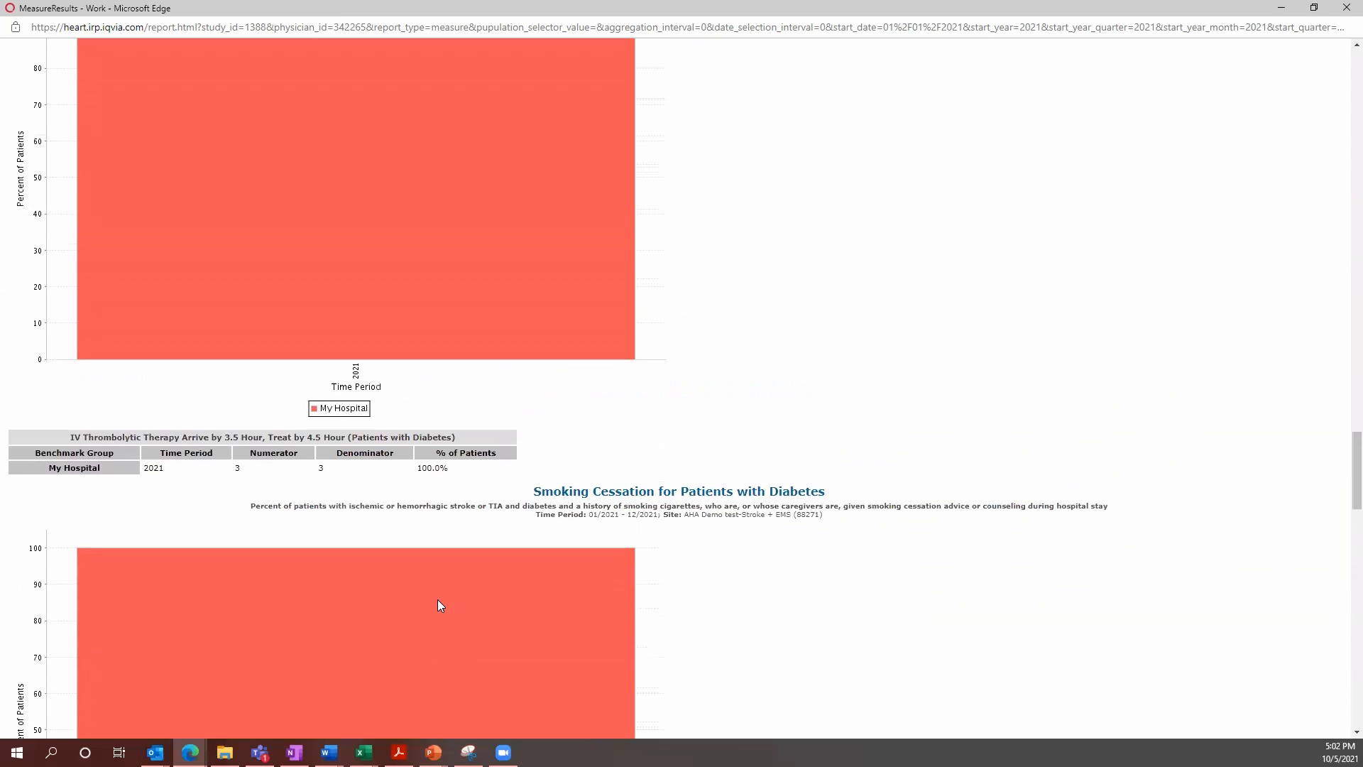
scroll(438, 604, up, 12)
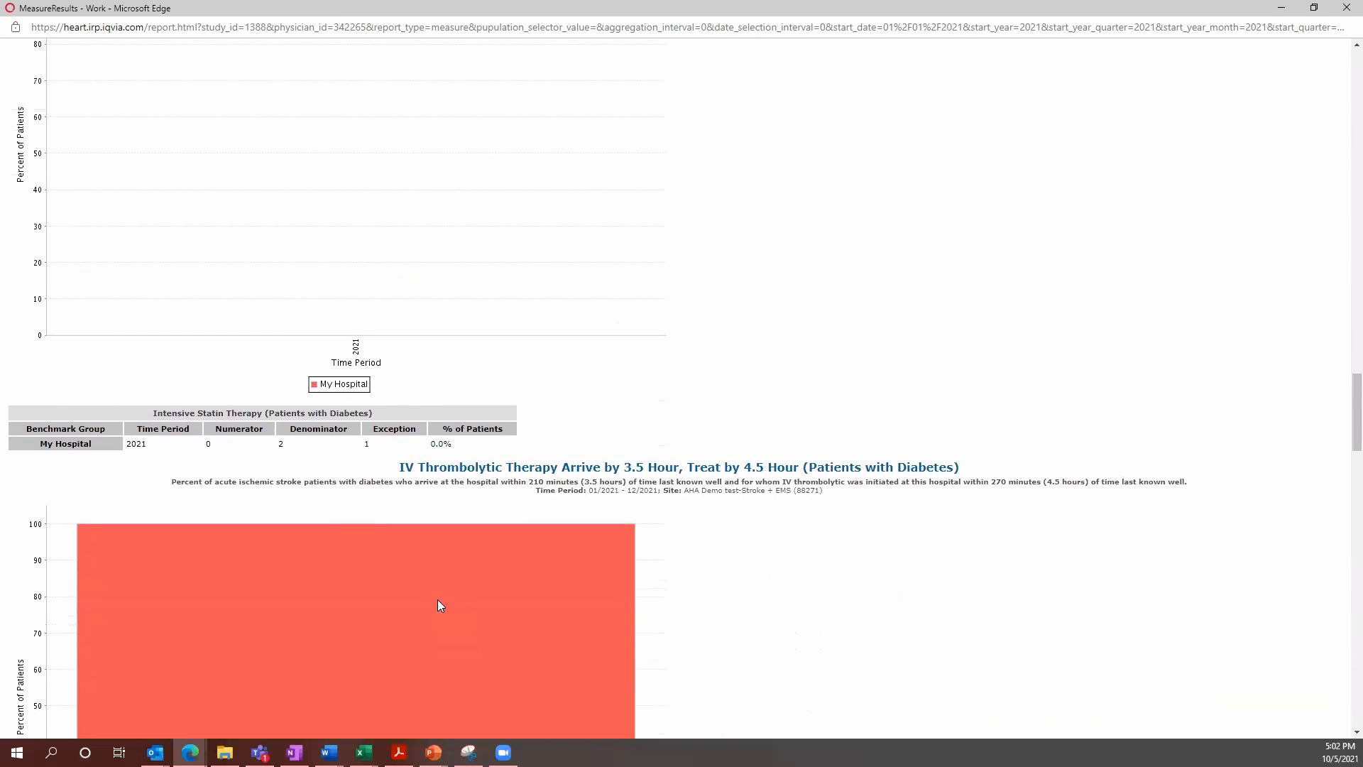
scroll(440, 605, up, 9)
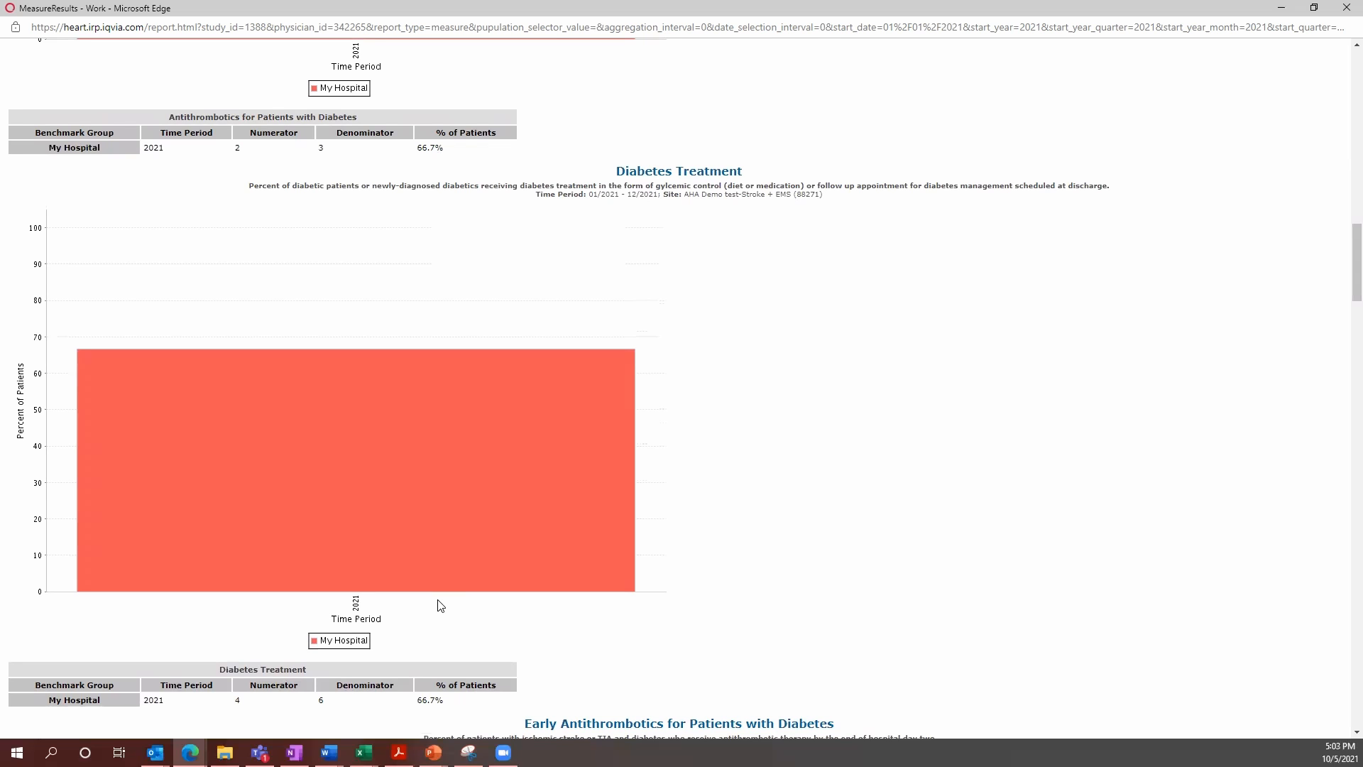
scroll(440, 605, up, 10)
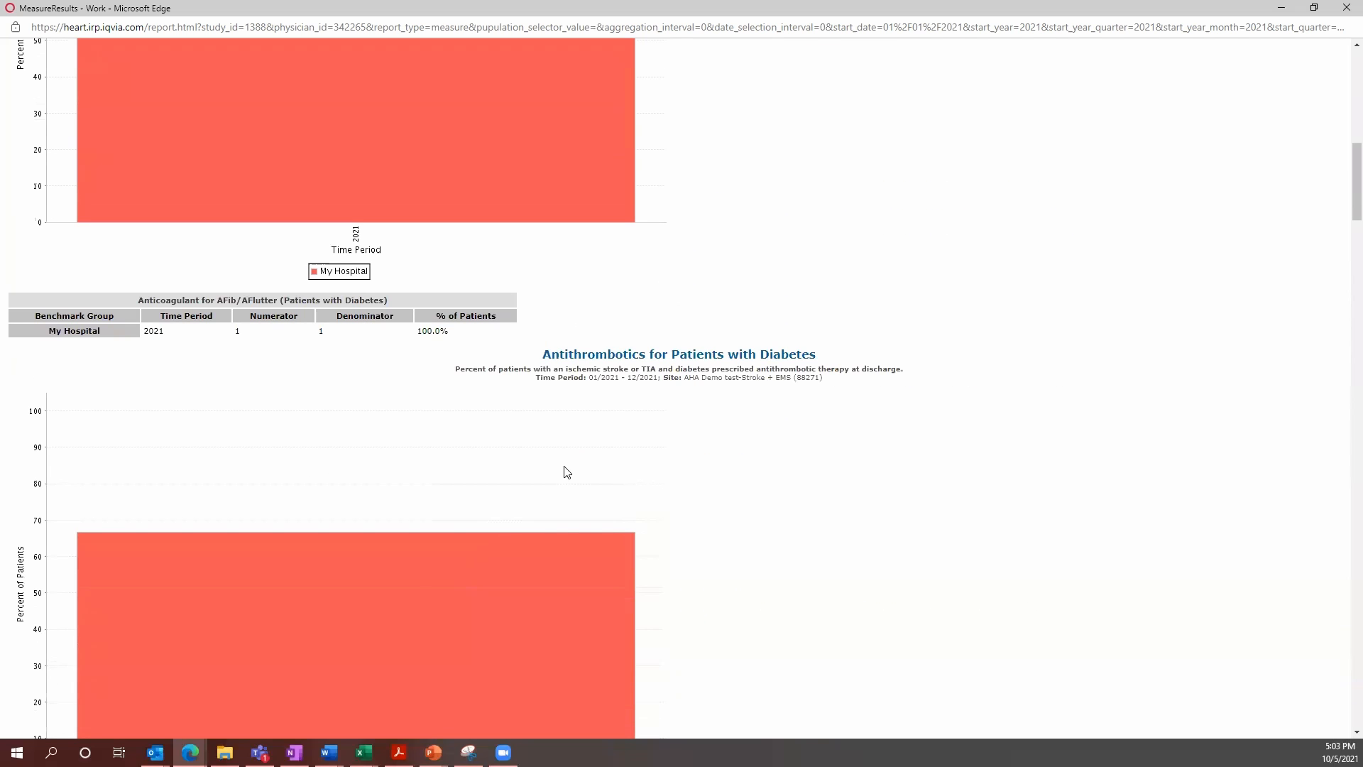
scroll(566, 472, down, 3)
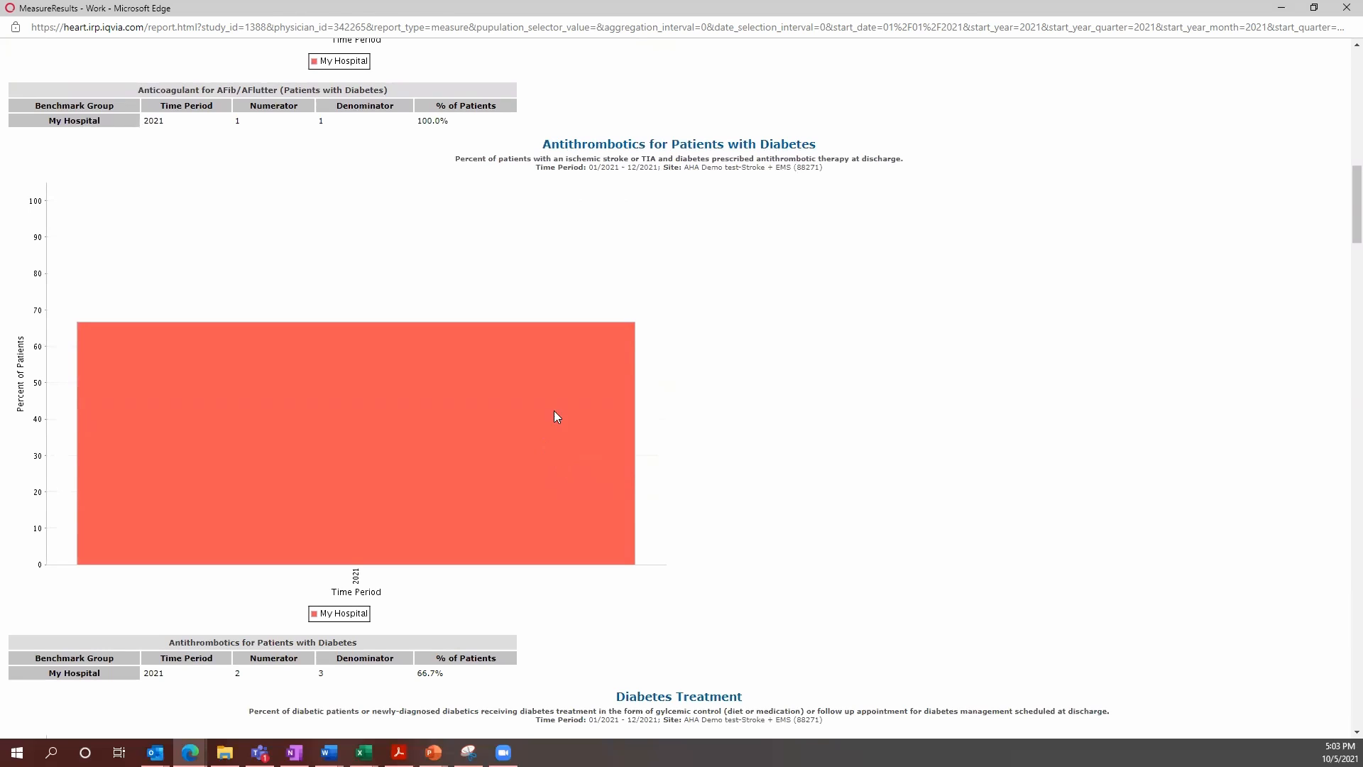
click(1347, 9)
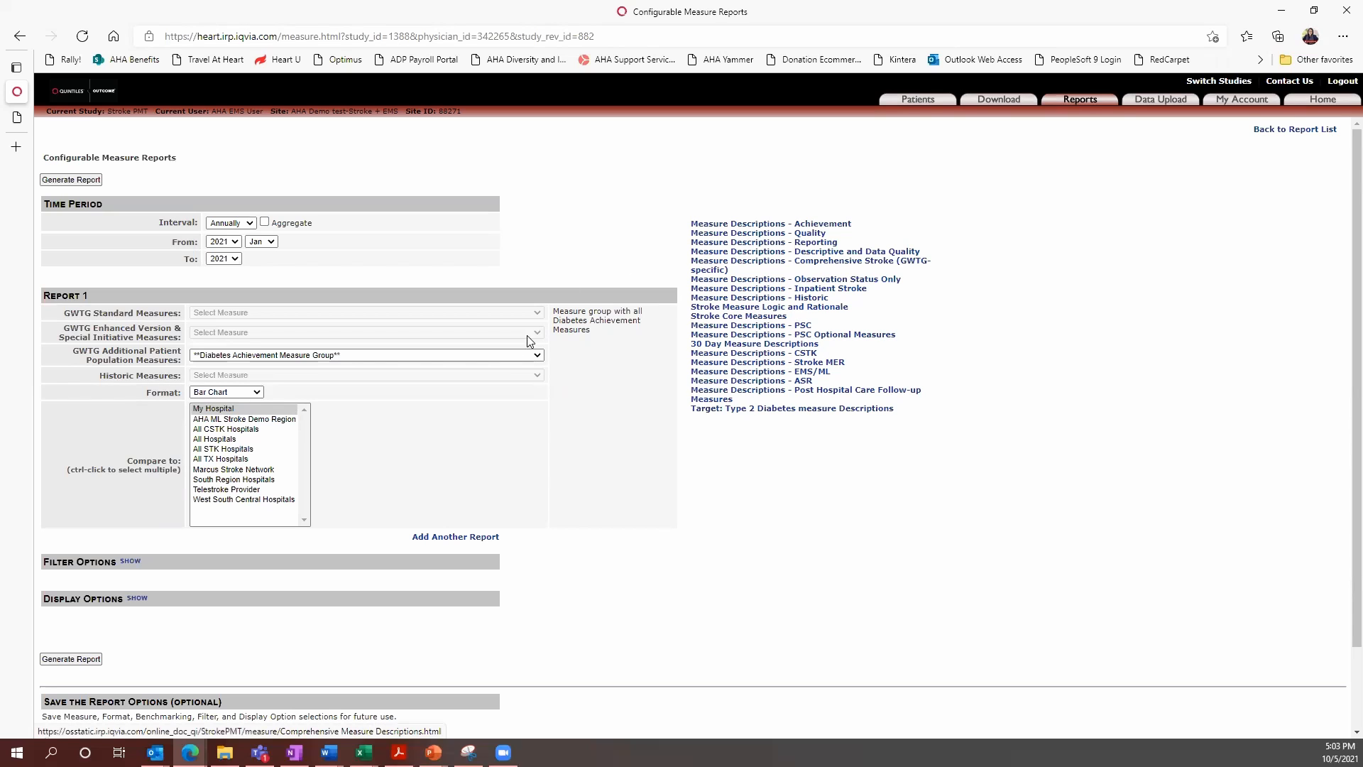
Step: Change Report 1's GWTG Additional Patient Population Measure to Antithrombotics for Patients with Diabetes
click(508, 357)
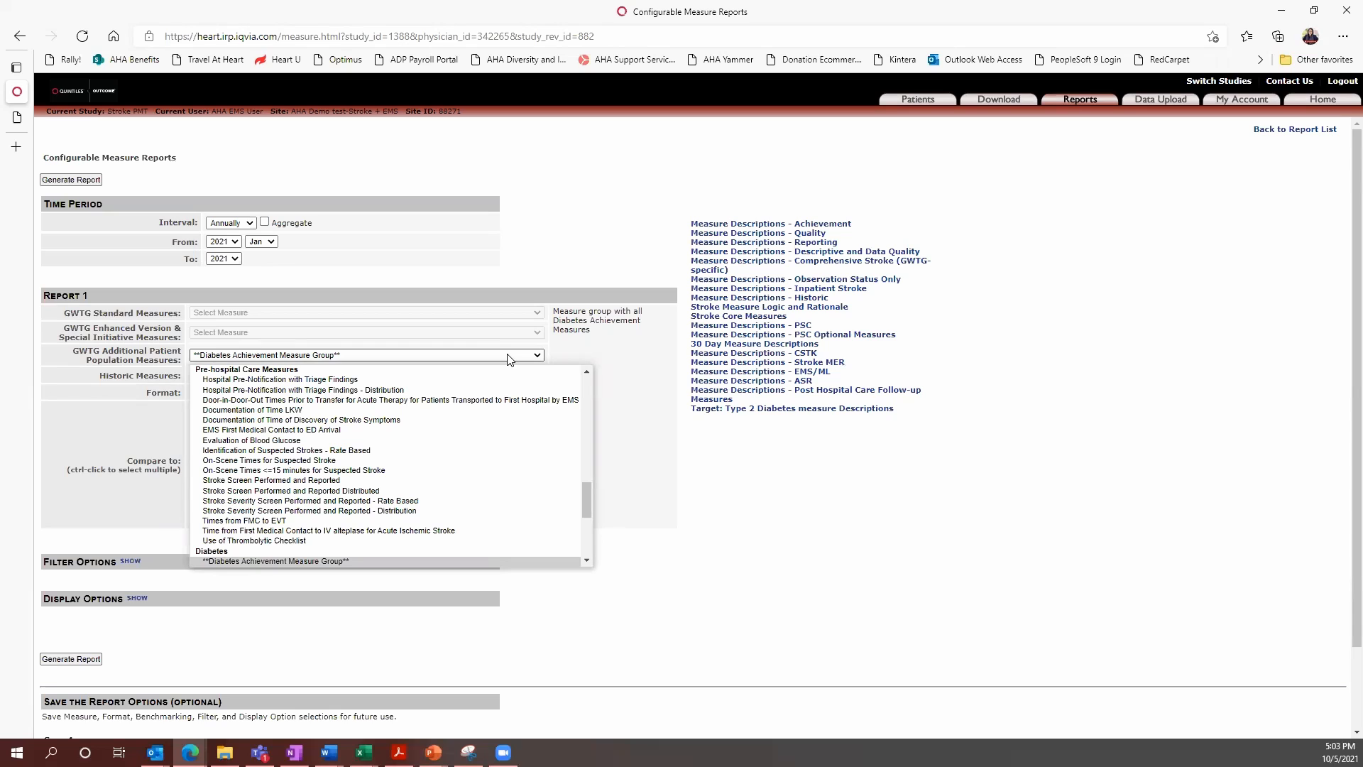
scroll(457, 446, up, 1)
scroll(461, 436, down, 3)
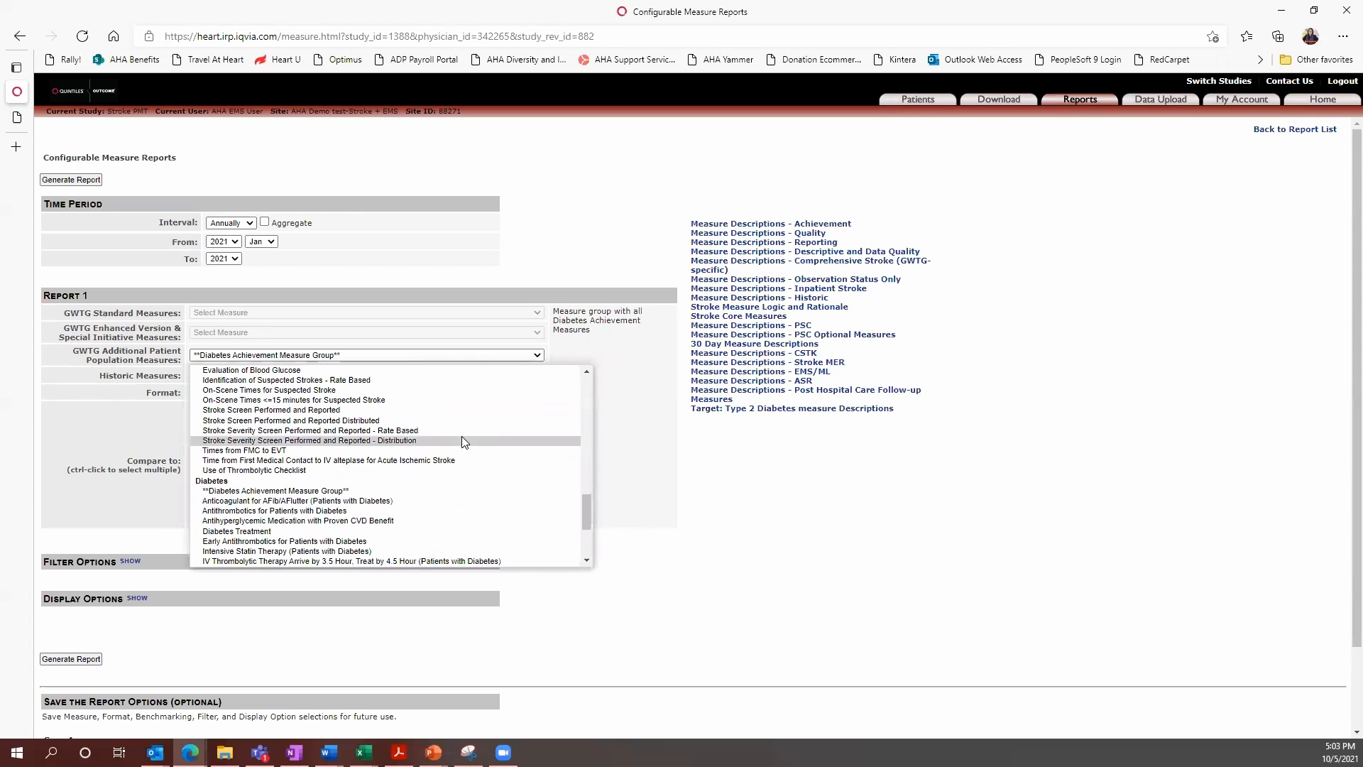
click(446, 510)
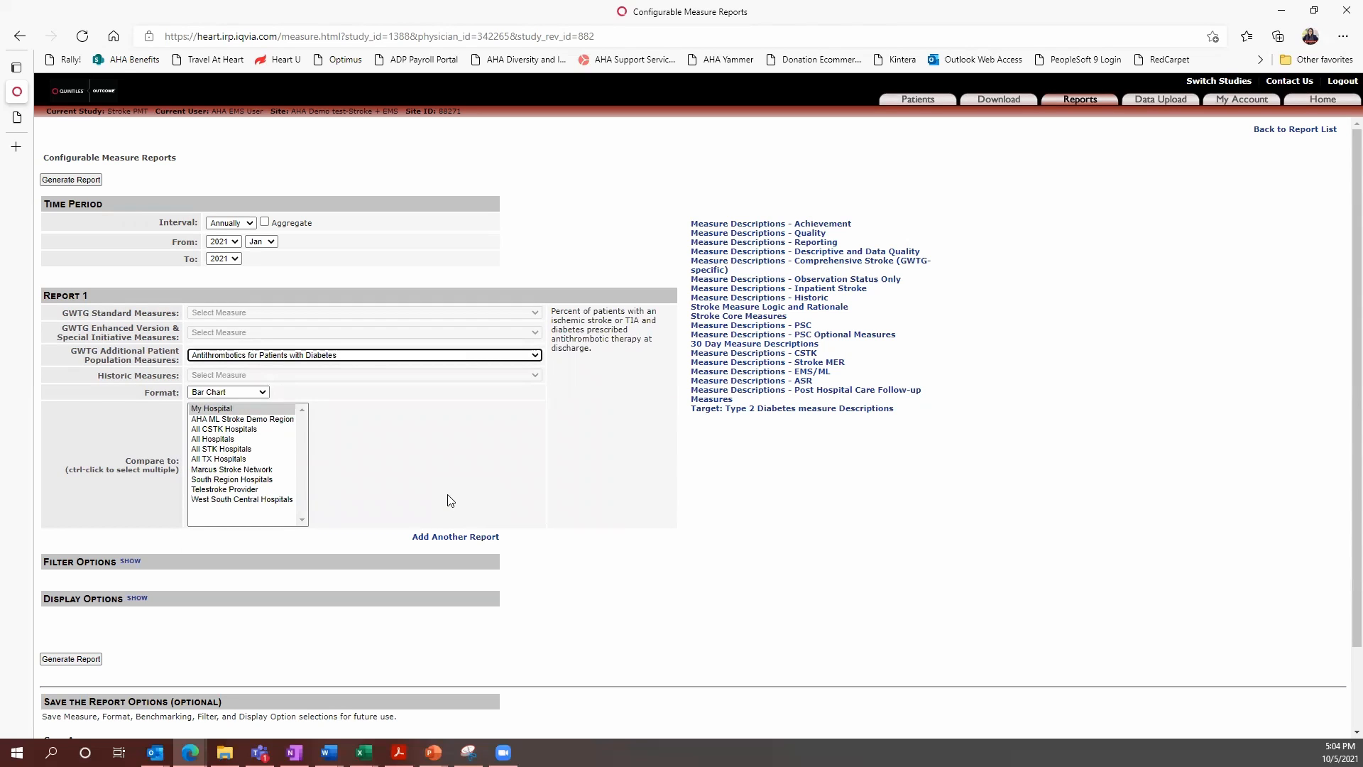
Step: Set the Report 1 format to Patient Records and generate the report
click(247, 395)
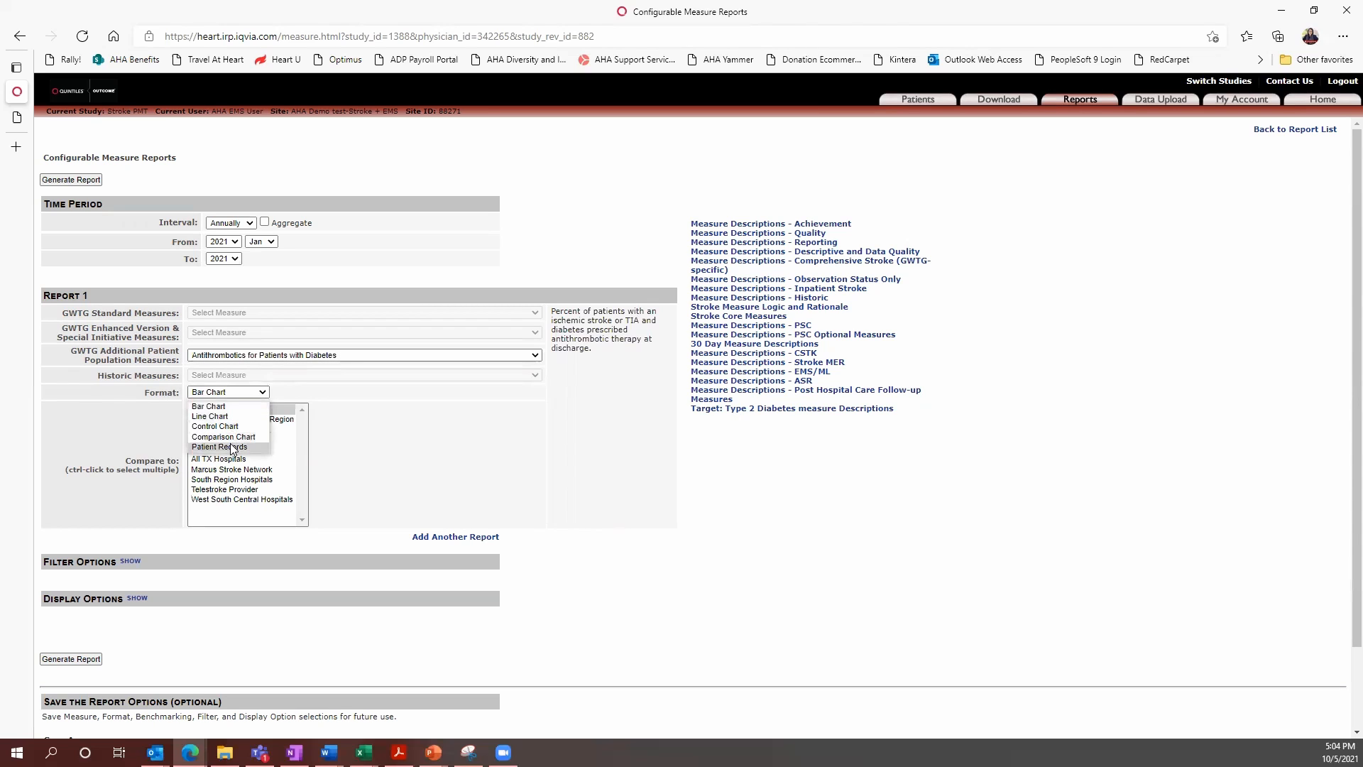
click(230, 449)
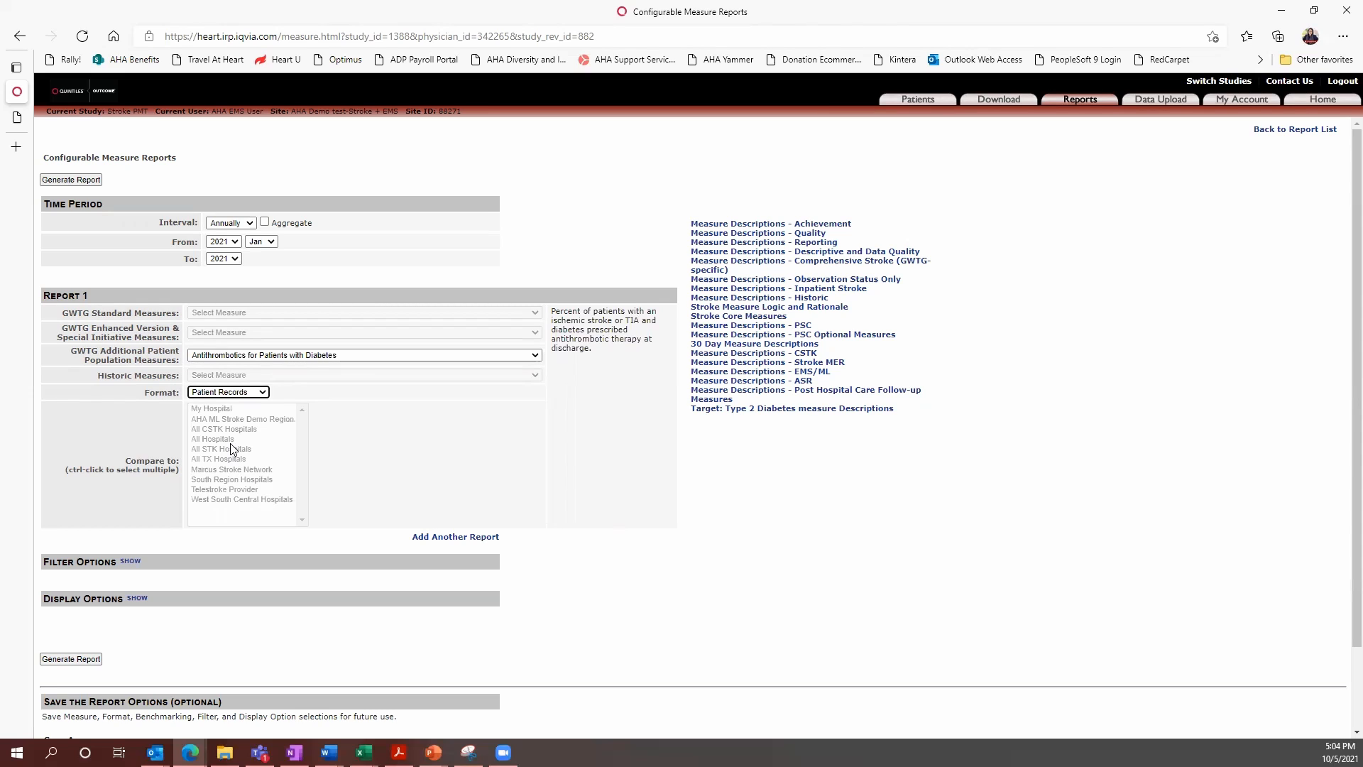
click(56, 660)
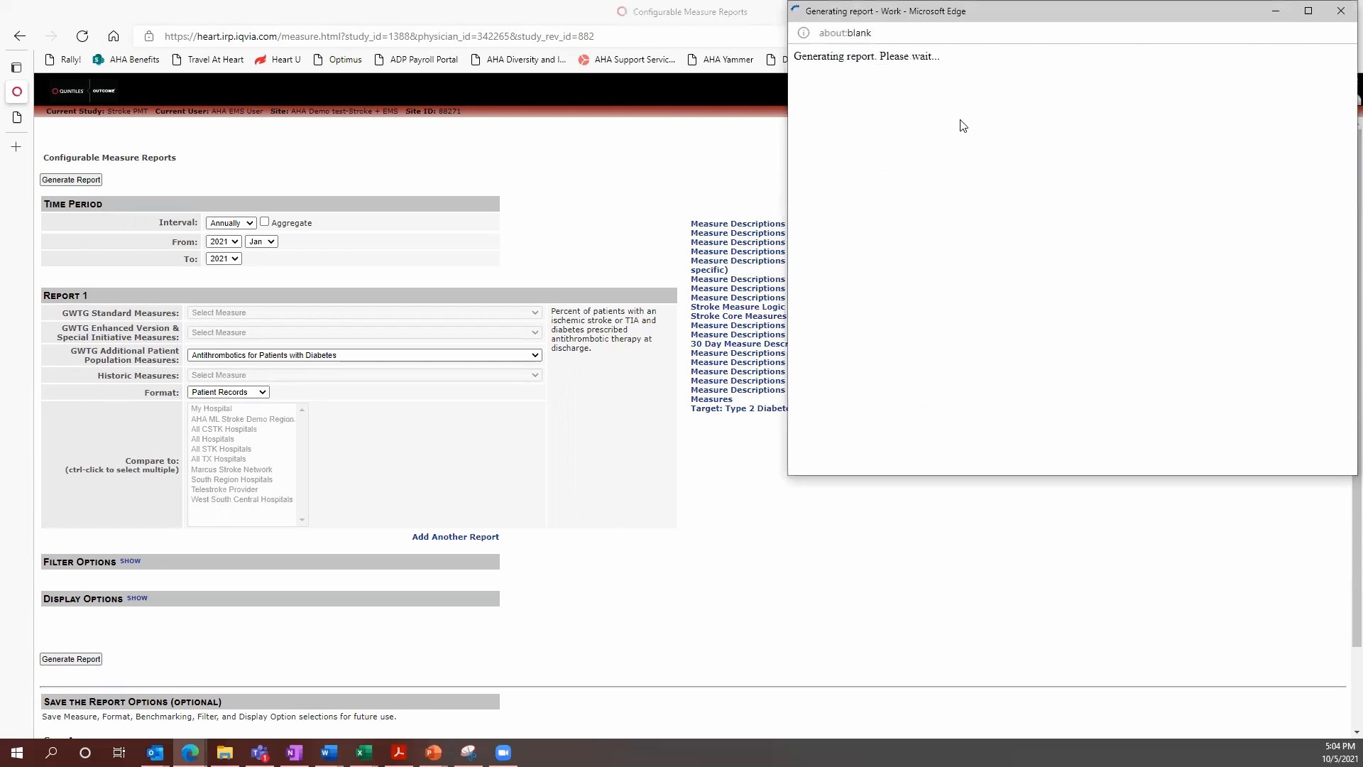
Step: Maximize the Patient Records report window and sort the records by Included in Results, with included patients first
click(1303, 18)
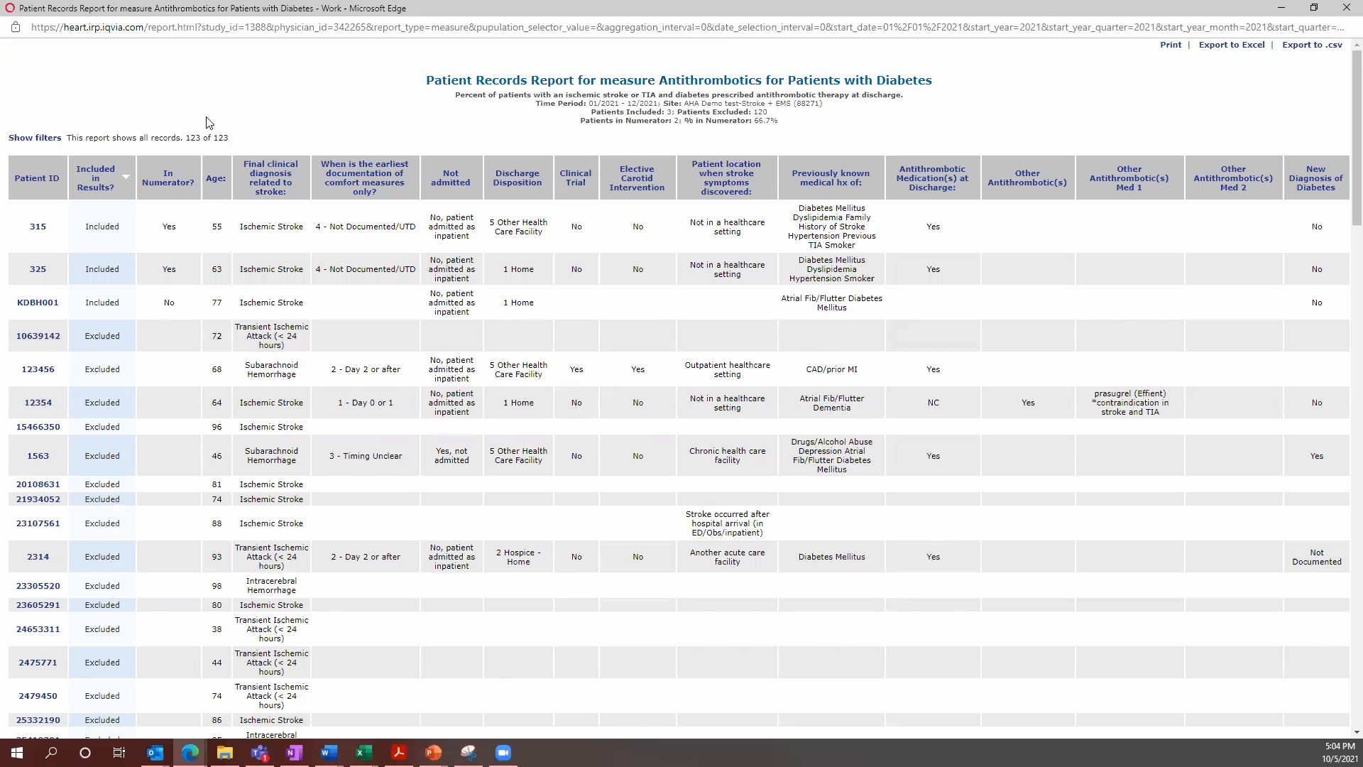
click(124, 182)
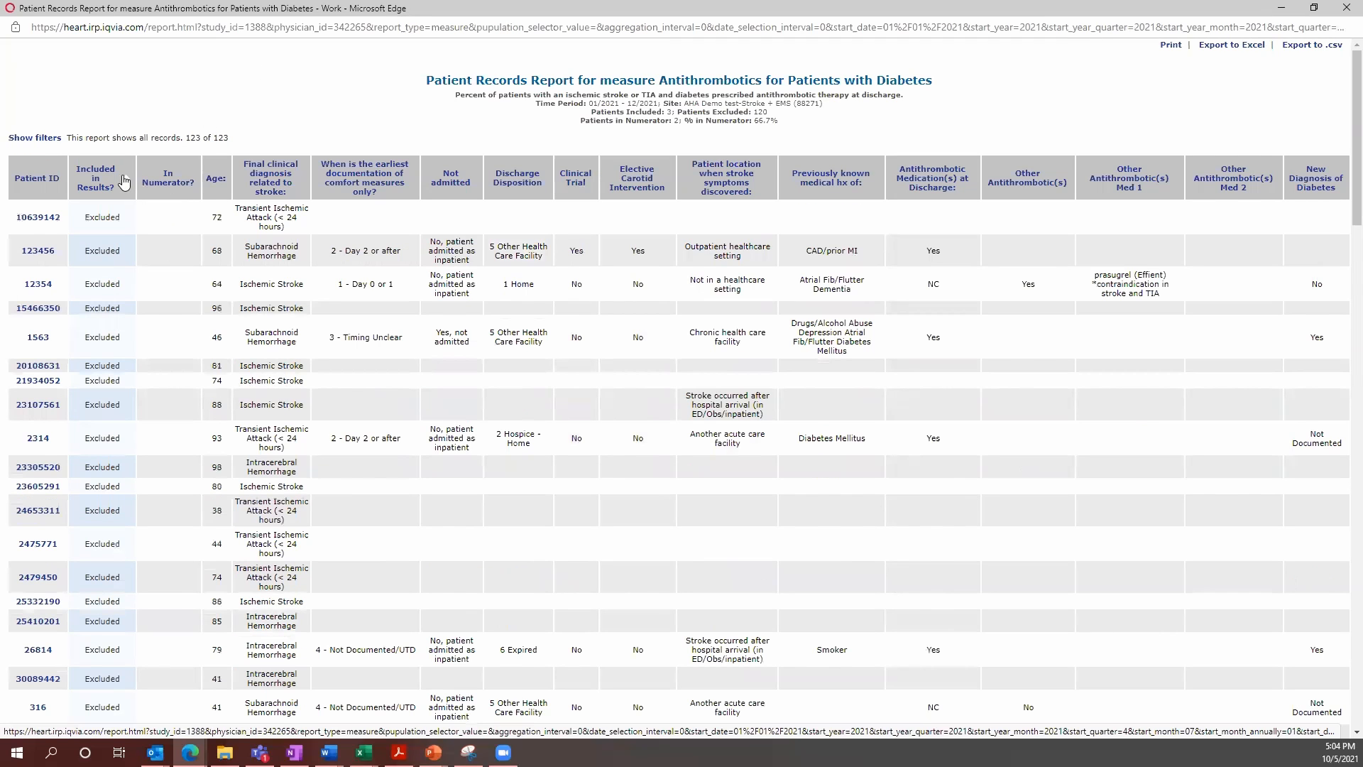
click(123, 182)
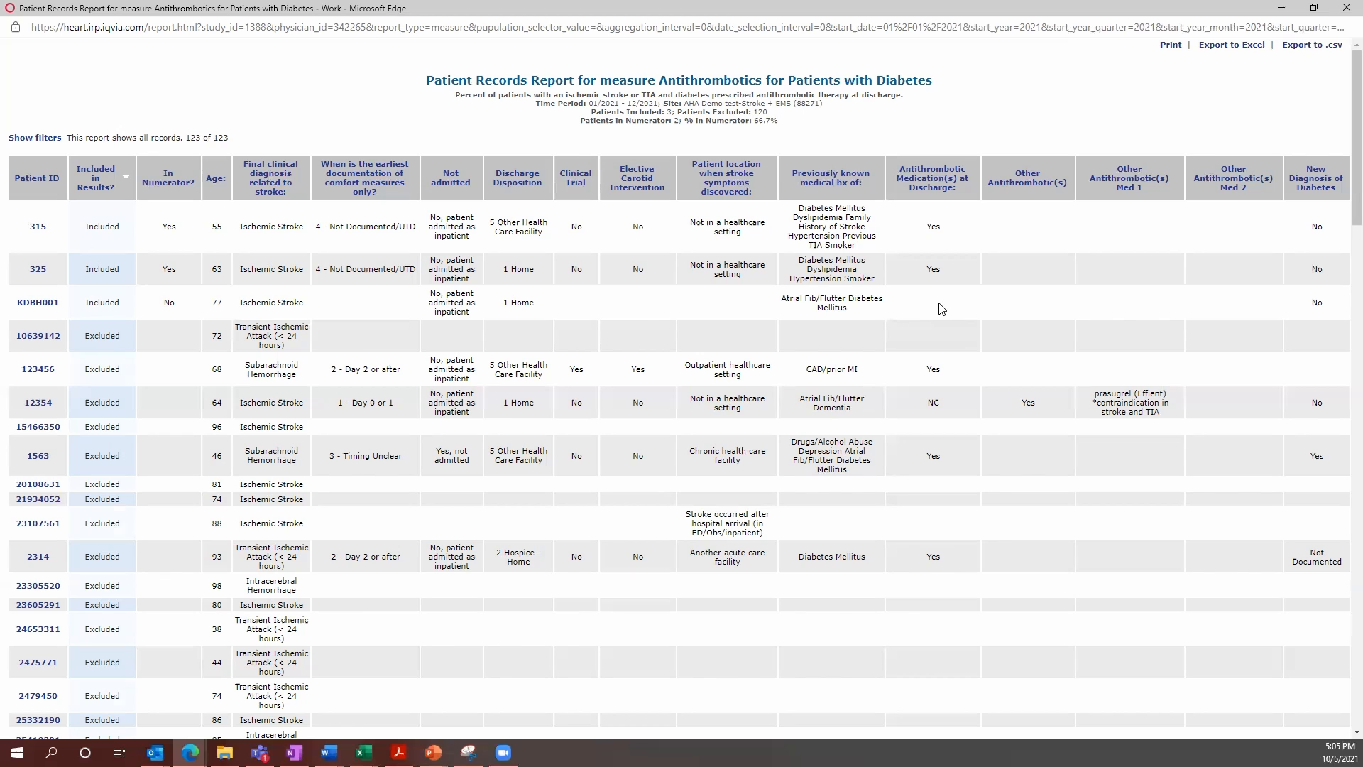
Step: Open the record of the included patient marked No for In Numerator and examine the antithrombotic therapy fields in its Discharge section
click(39, 304)
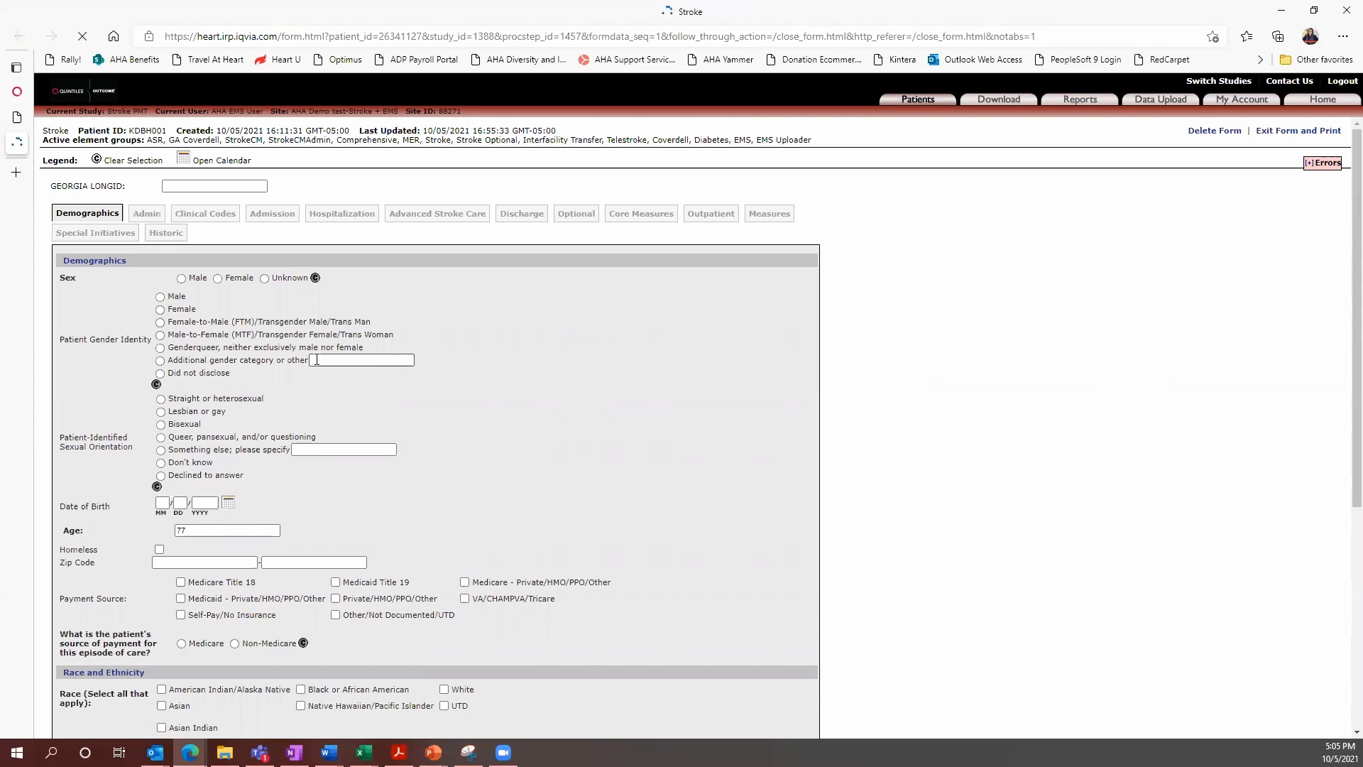
click(525, 218)
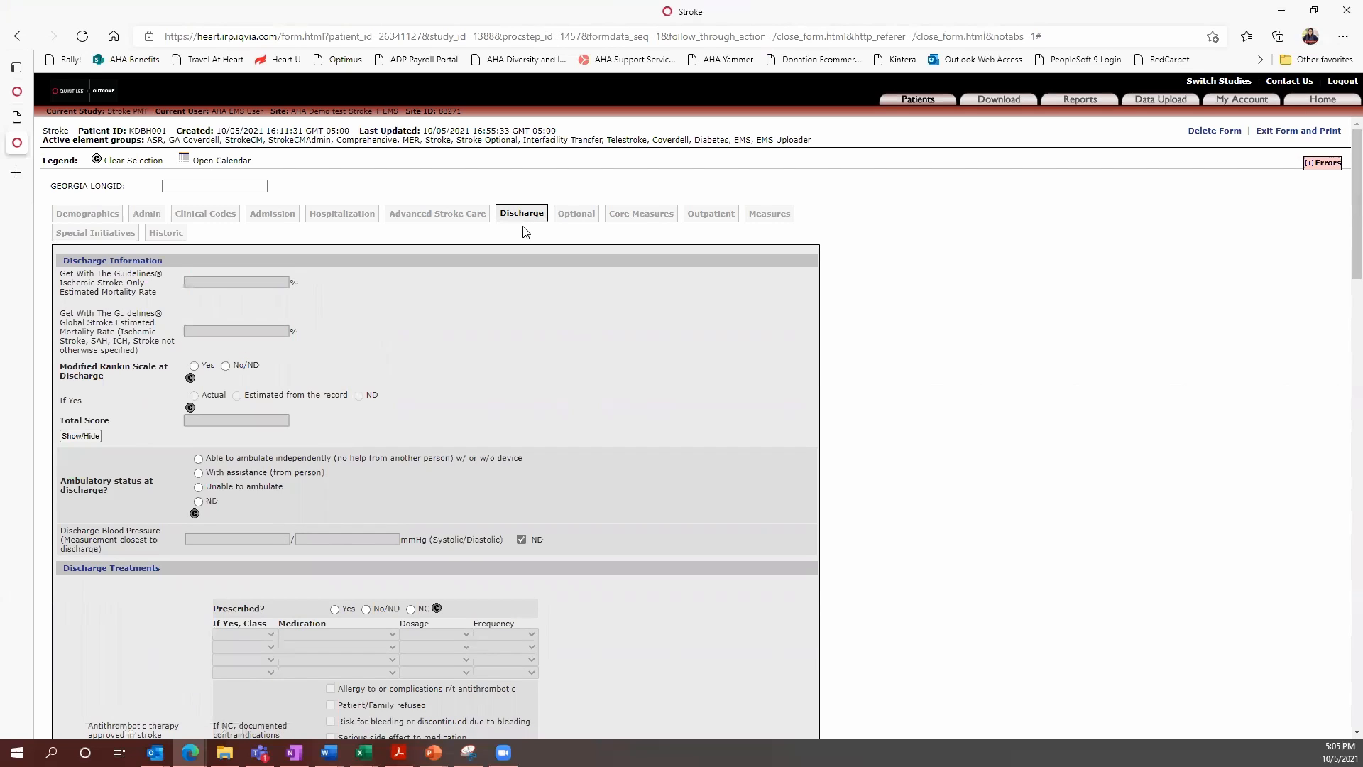
scroll(511, 238, down, 4)
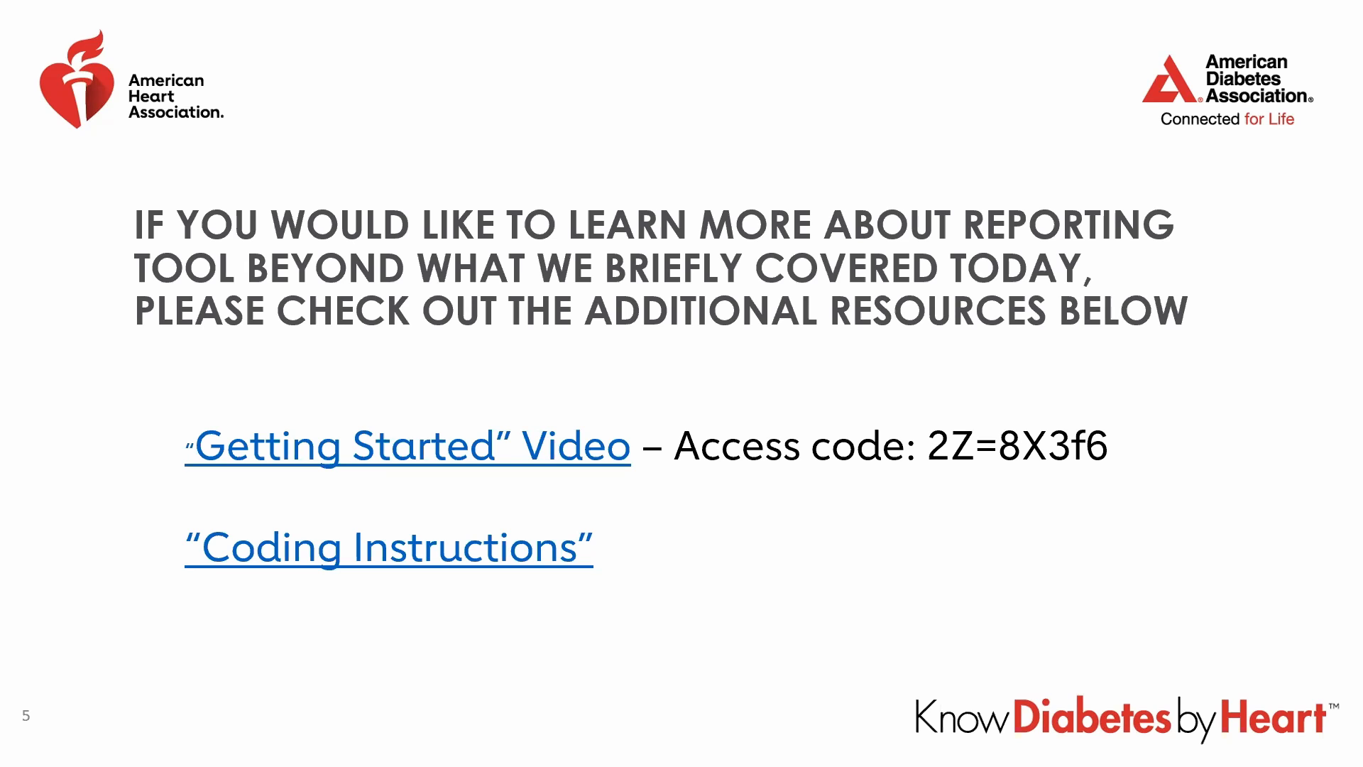
key(Right)
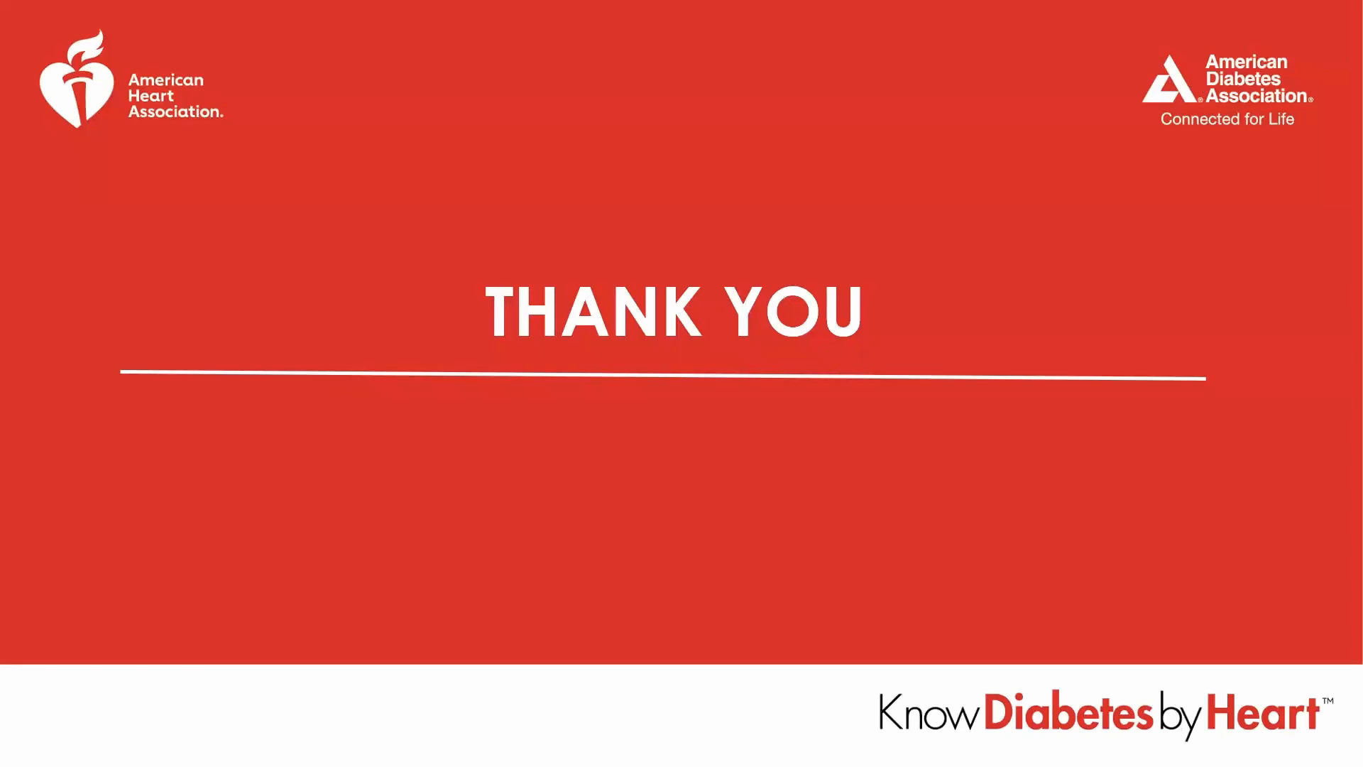